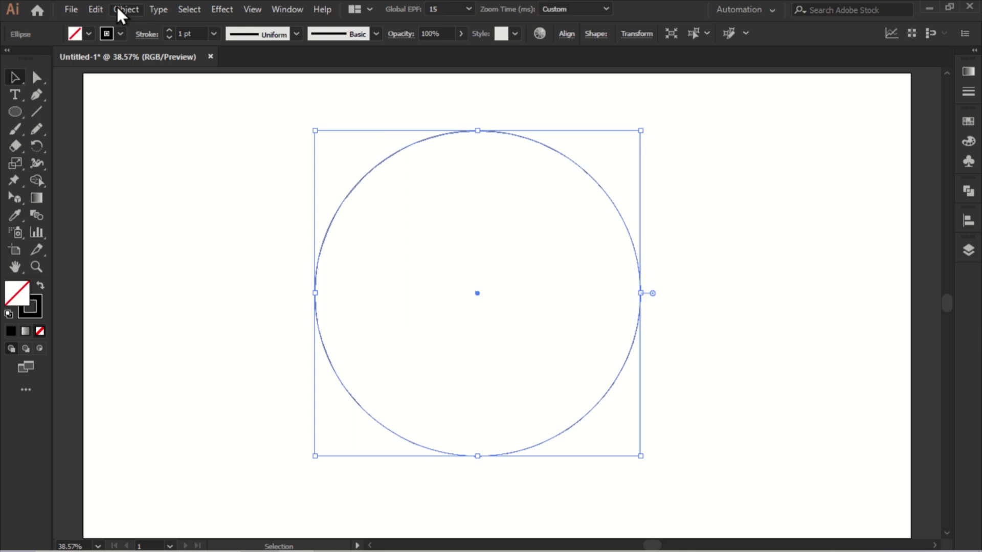
# - Duplicate the large circle in place, shrink the copy and shift it right to touch the large circle's right edge
pyautogui.click(125, 80)
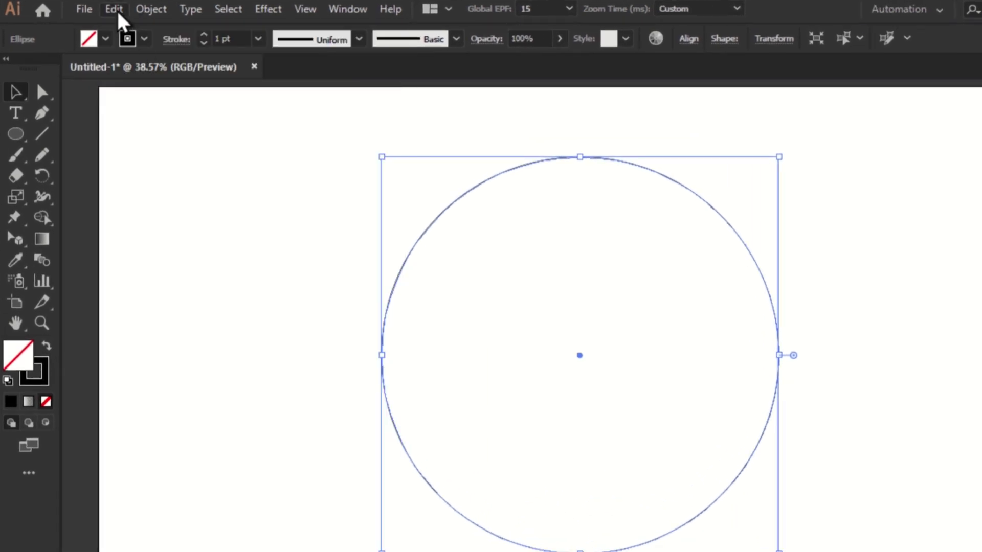
pyautogui.click(119, 11)
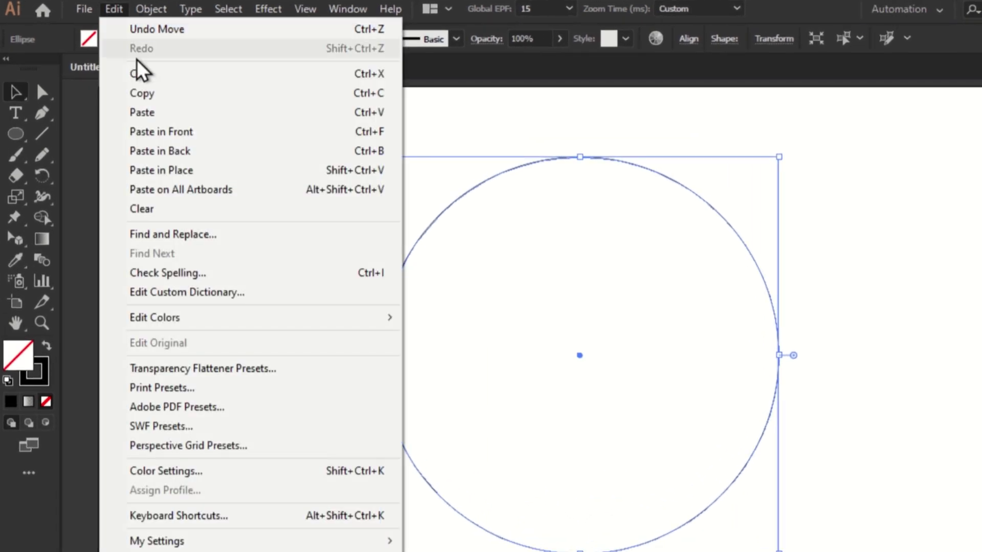
pyautogui.click(154, 125)
pyautogui.moveTo(634, 127); pyautogui.dragTo(611, 160)
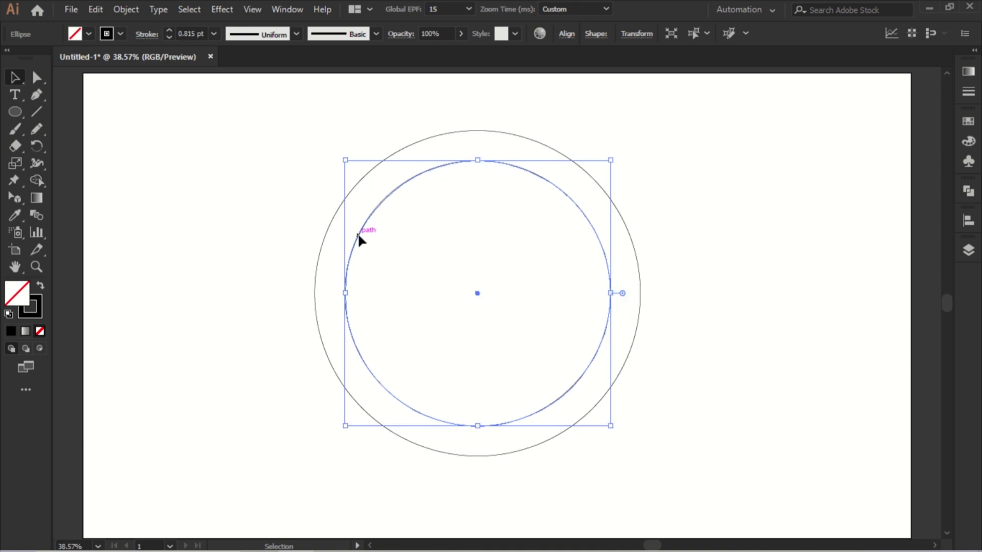
pyautogui.moveTo(357, 233); pyautogui.dragTo(387, 238)
# - Add two small copies of the inner circle inside it, one touching its top and a slightly smaller one touching its upper-left edge
pyautogui.click(96, 9)
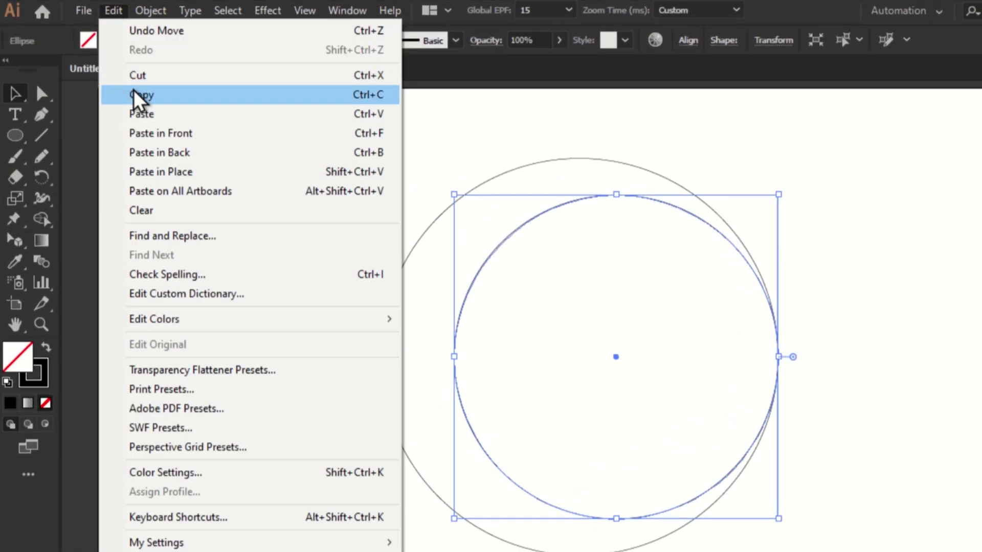
pyautogui.click(116, 78)
pyautogui.click(112, 10)
pyautogui.click(132, 116)
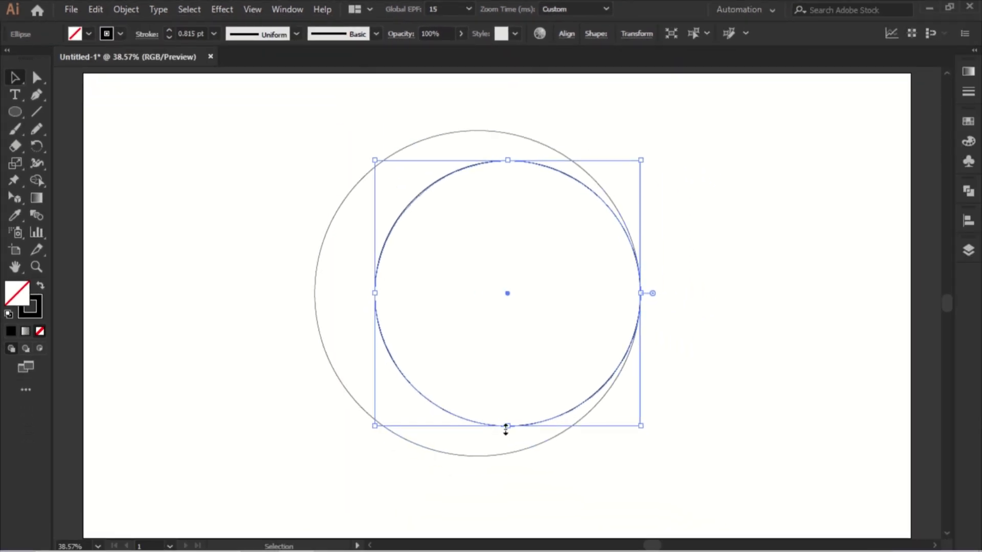
pyautogui.moveTo(506, 428); pyautogui.dragTo(438, 321)
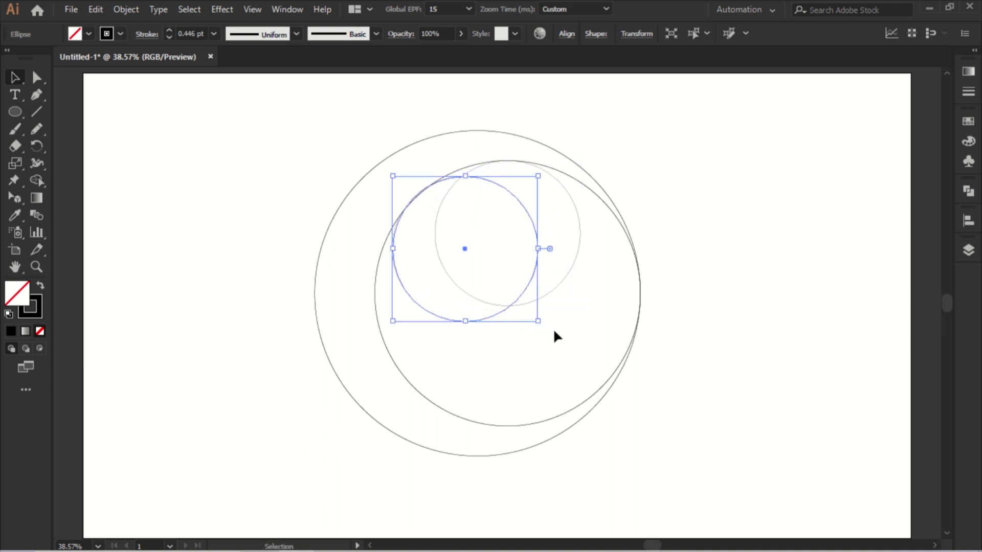
pyautogui.moveTo(537, 322); pyautogui.dragTo(527, 305)
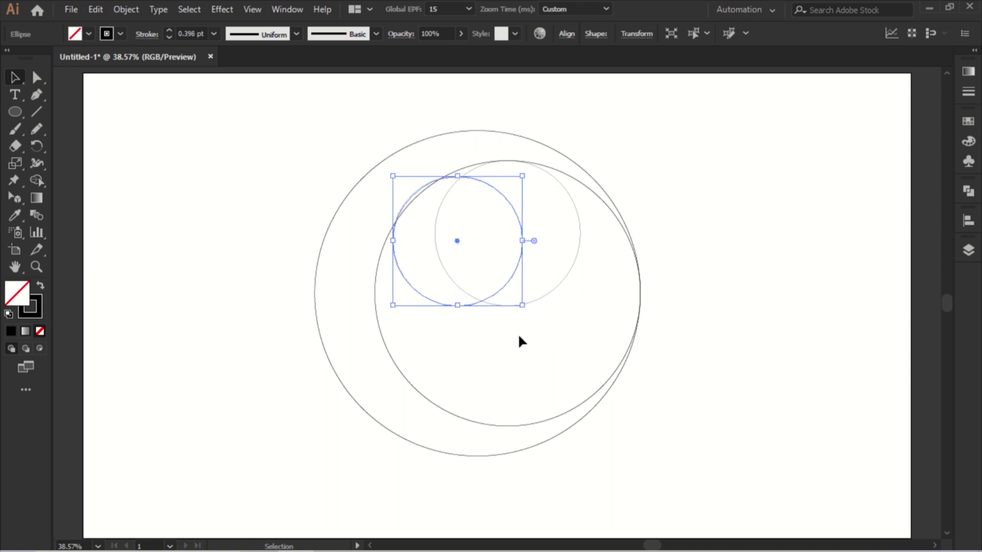
pyautogui.click(482, 364)
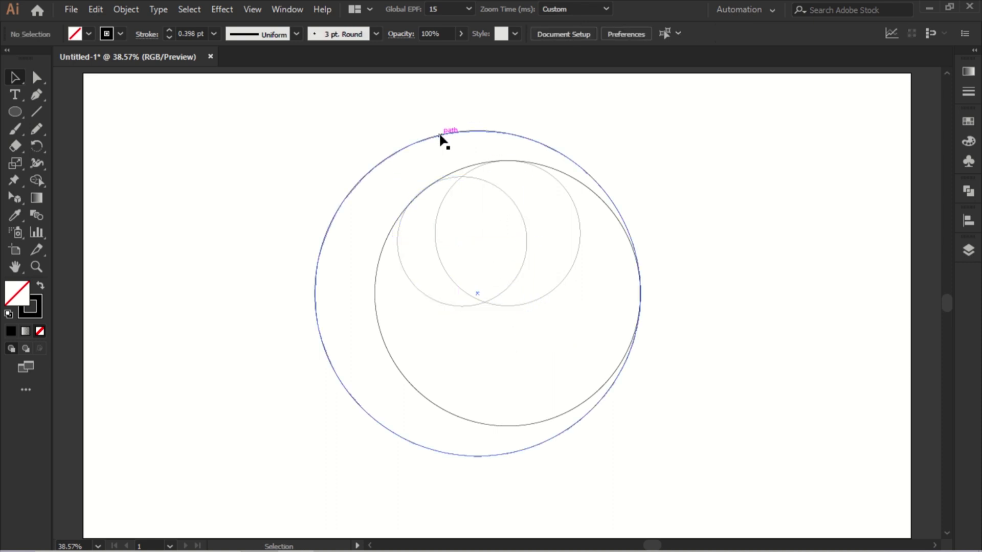
# - Shrink an in-place copy of the outer circle against its bottom edge, and place a duplicate up and left against the outer circle
pyautogui.click(443, 135)
pyautogui.click(96, 9)
pyautogui.click(115, 82)
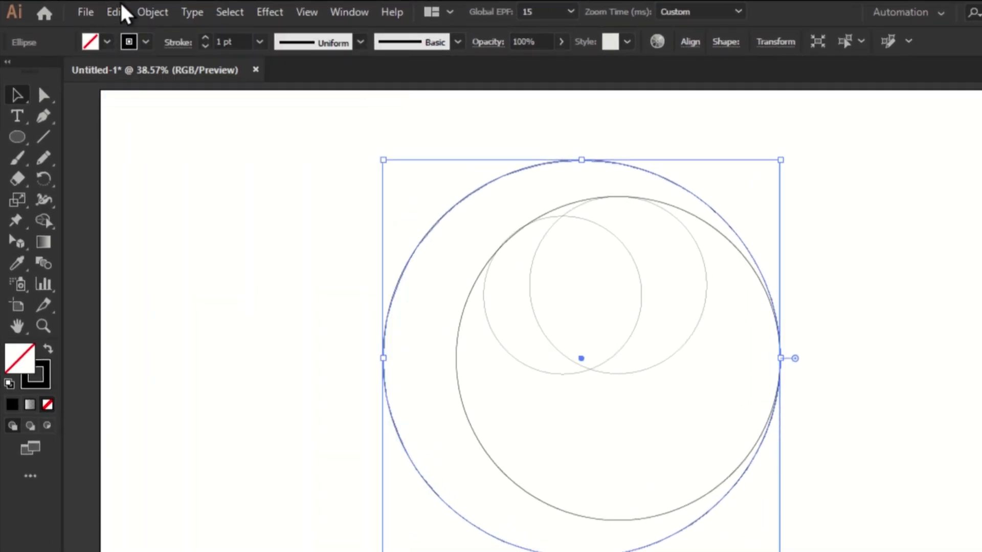
pyautogui.click(117, 12)
pyautogui.click(153, 134)
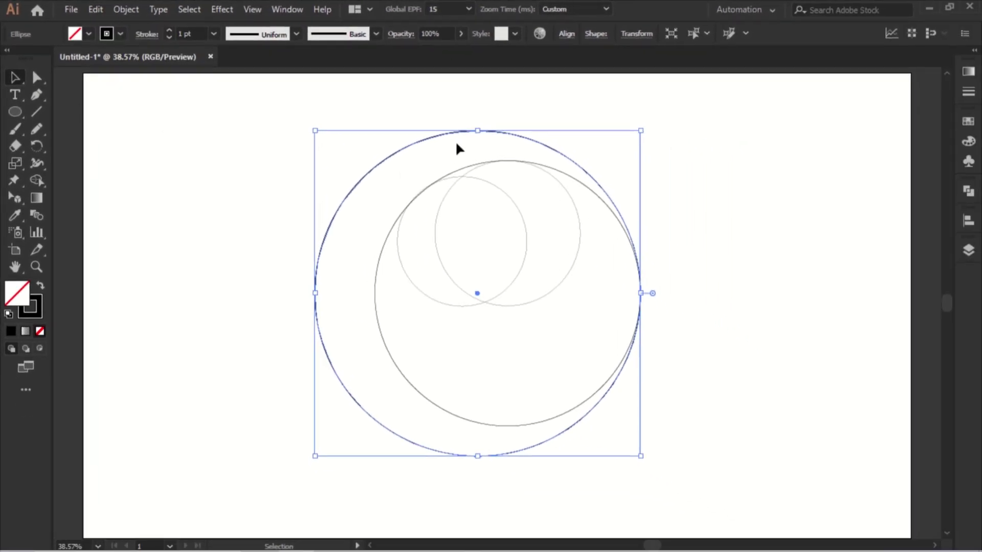
pyautogui.moveTo(478, 130)
pyautogui.mouseDown()
pyautogui.moveTo(473, 247)
pyautogui.moveTo(478, 226)
pyautogui.mouseUp()
pyautogui.moveTo(390, 266); pyautogui.dragTo(353, 248)
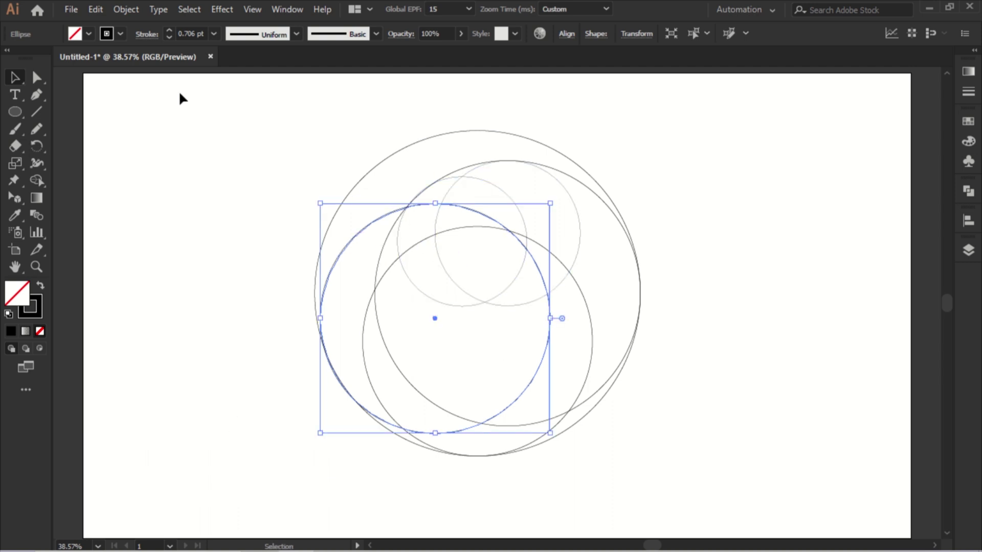
# - Duplicate the lower-left circle in place and enlarge the copy downward, keeping its top aligned with the original
pyautogui.click(102, 12)
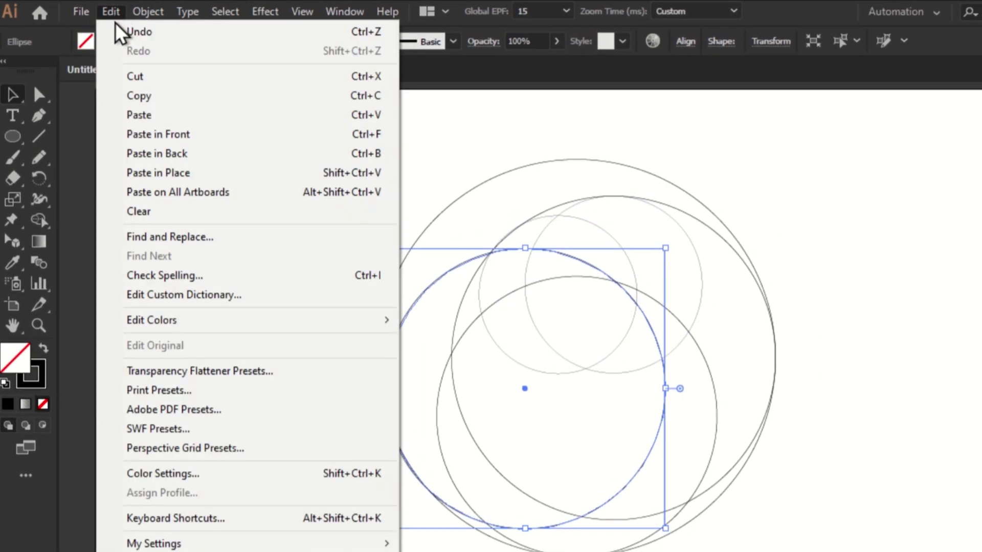
pyautogui.click(154, 97)
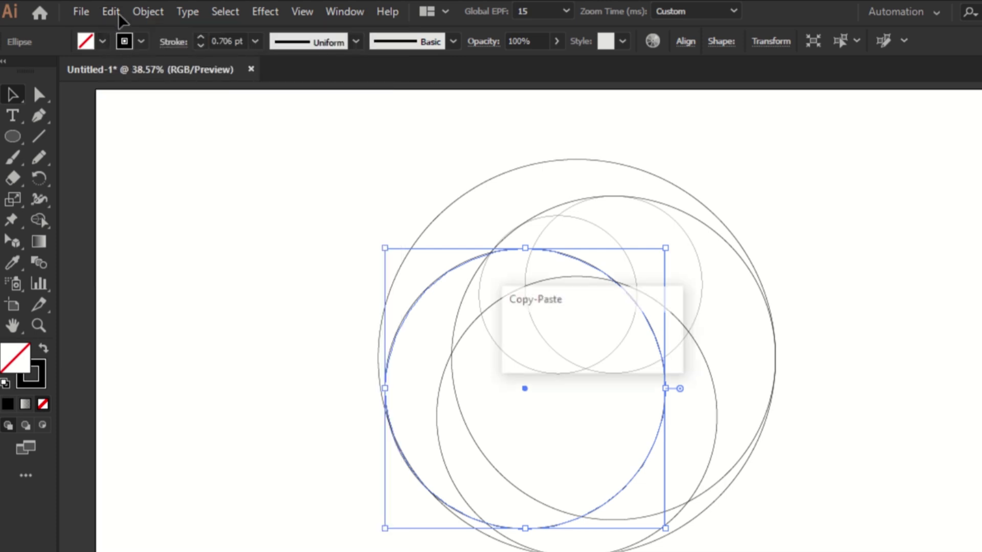
pyautogui.click(118, 16)
pyautogui.click(153, 134)
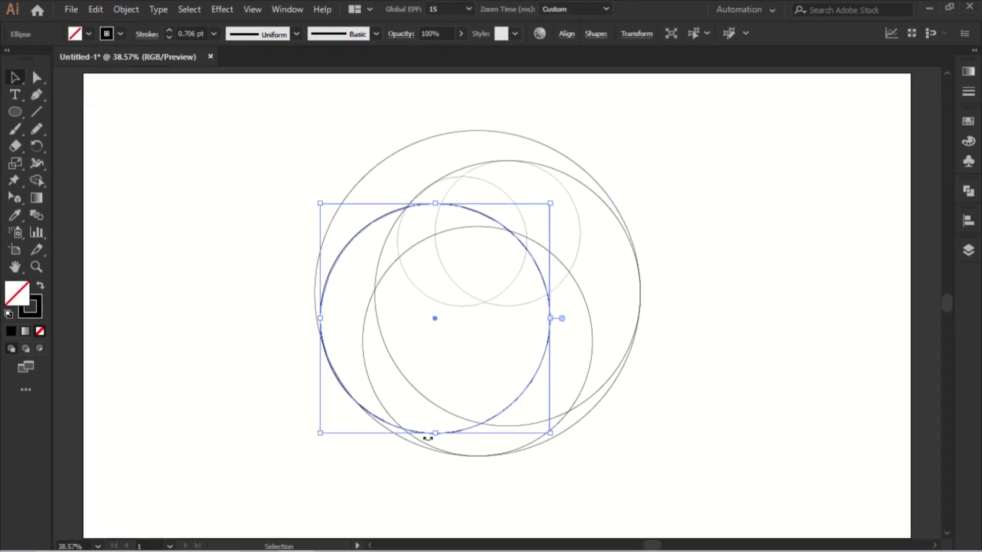
pyautogui.moveTo(429, 437); pyautogui.dragTo(435, 474)
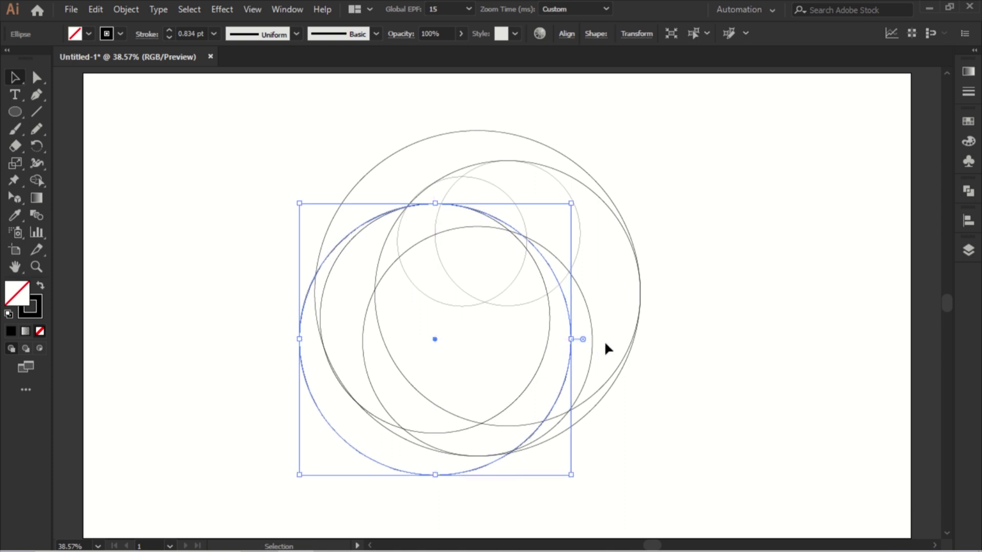
# - Nudge the circle at the bottom of the outer circle right and slightly up until it follows the outer circle's lower-right edge
pyautogui.click(593, 332)
pyautogui.hotkey('shift', 'Right')
pyautogui.hotkey('shift', 'Right')
pyautogui.hotkey('shift', 'Right')
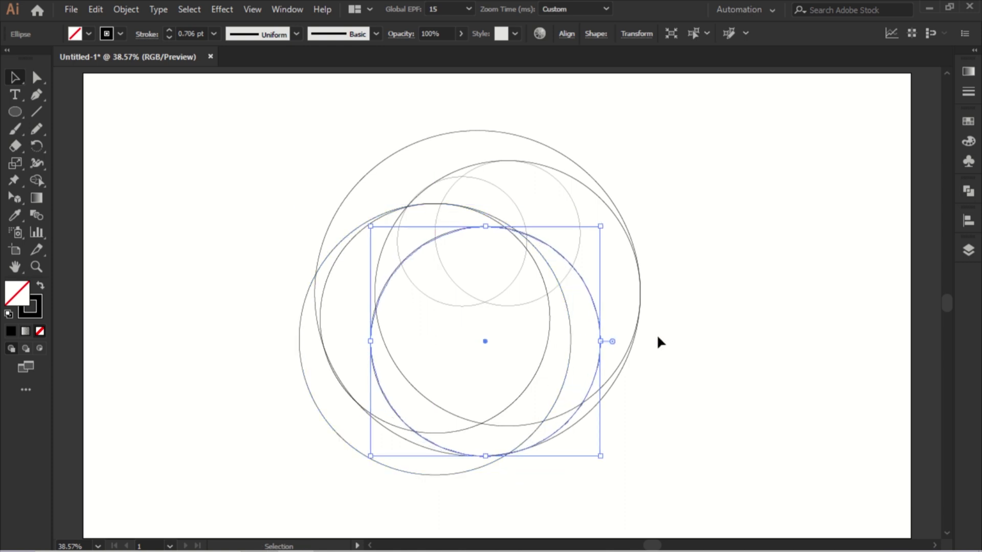
pyautogui.press('Right')
pyautogui.press('Right')
pyautogui.press('Right')
pyautogui.press('Right')
pyautogui.press('Up')
pyautogui.press('Right')
pyautogui.press('Right')
pyautogui.press('Right')
pyautogui.press('Up')
pyautogui.press('Right')
pyautogui.press('Right')
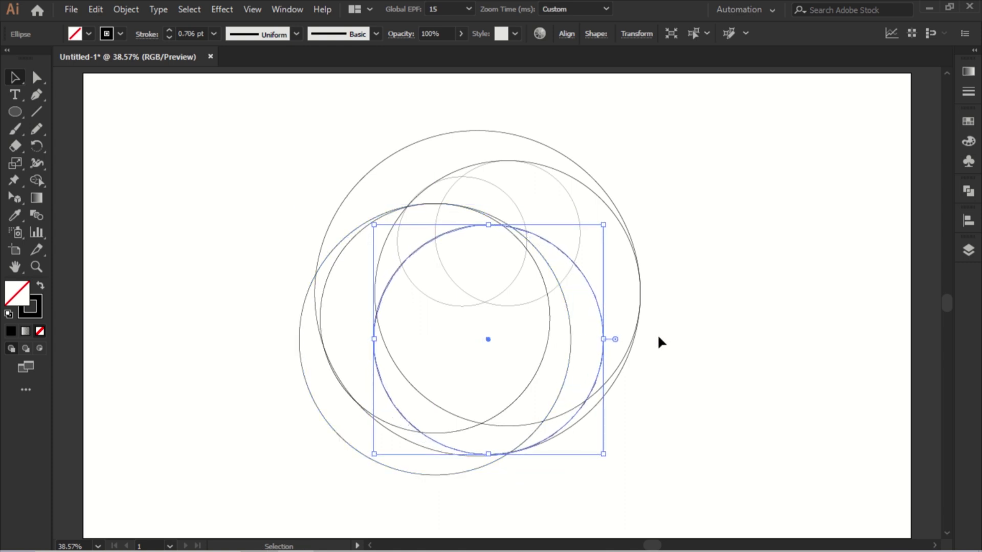
pyautogui.click(693, 318)
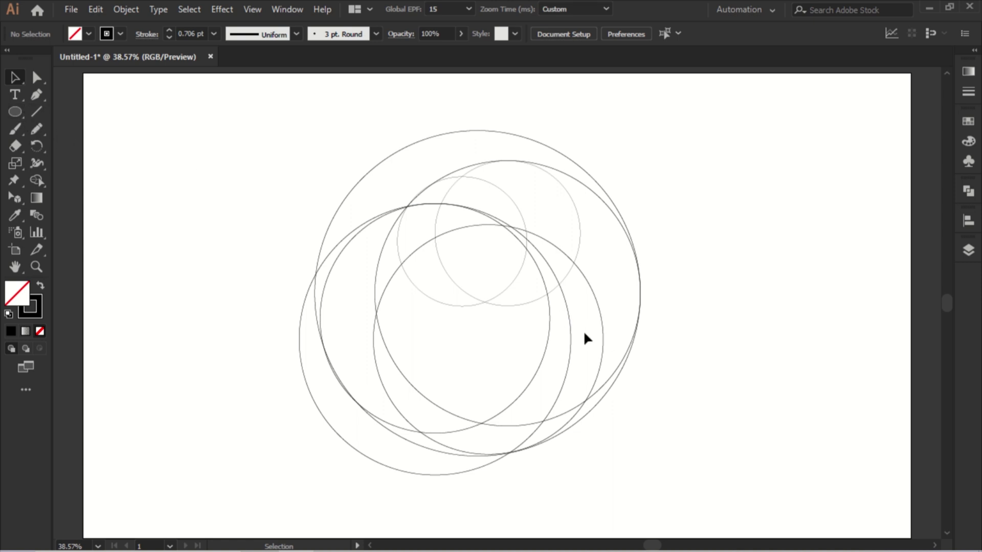
# - Enlarge the biggest lower-left circle a little further downward, keeping its top fixed
pyautogui.click(569, 340)
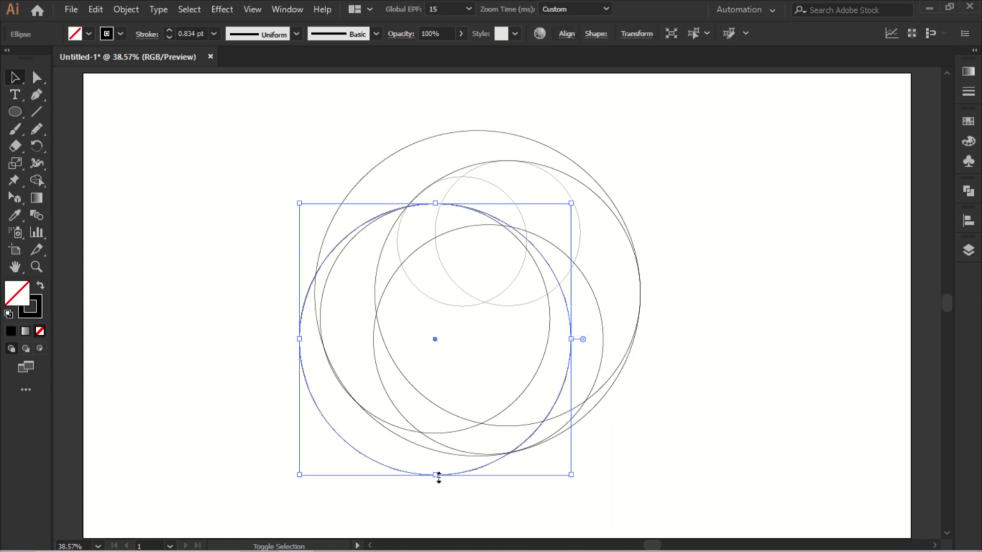
pyautogui.moveTo(439, 477); pyautogui.dragTo(438, 490)
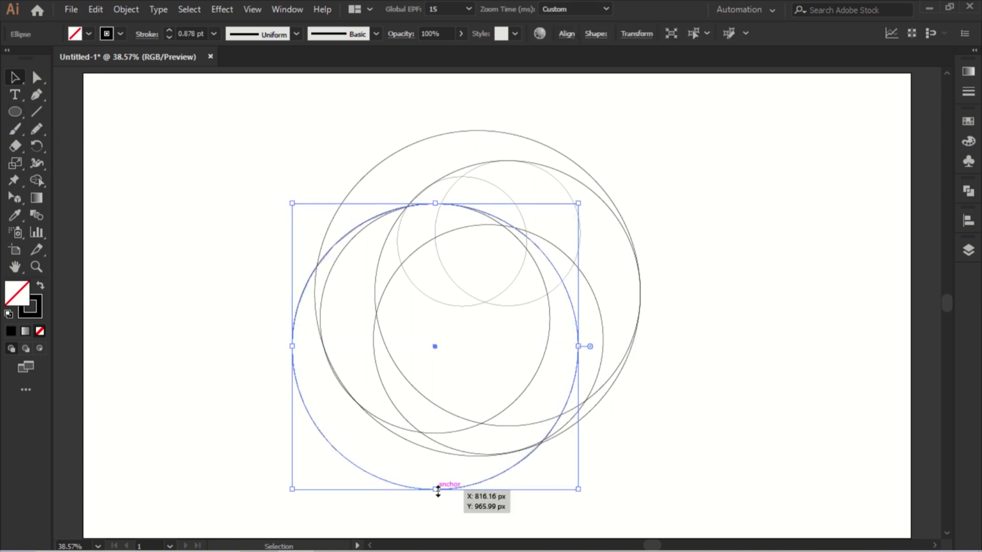
pyautogui.click(73, 119)
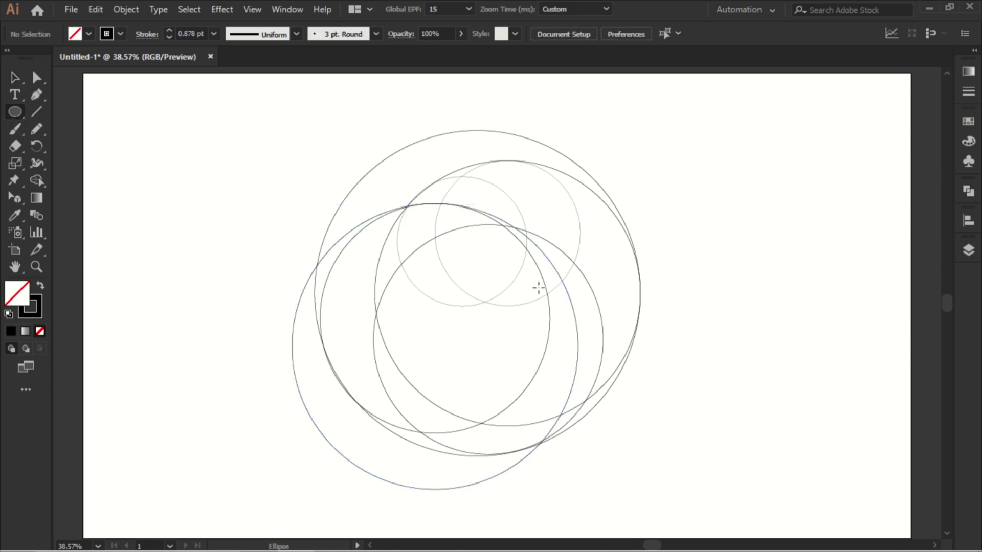
# - Draw a small circle between the right edges of the two inner circles and stretch it downward into an upright ellipse
pyautogui.moveTo(550, 280)
pyautogui.mouseDown()
pyautogui.moveTo(596, 327)
pyautogui.moveTo(587, 315)
pyautogui.mouseUp()
pyautogui.click(15, 78)
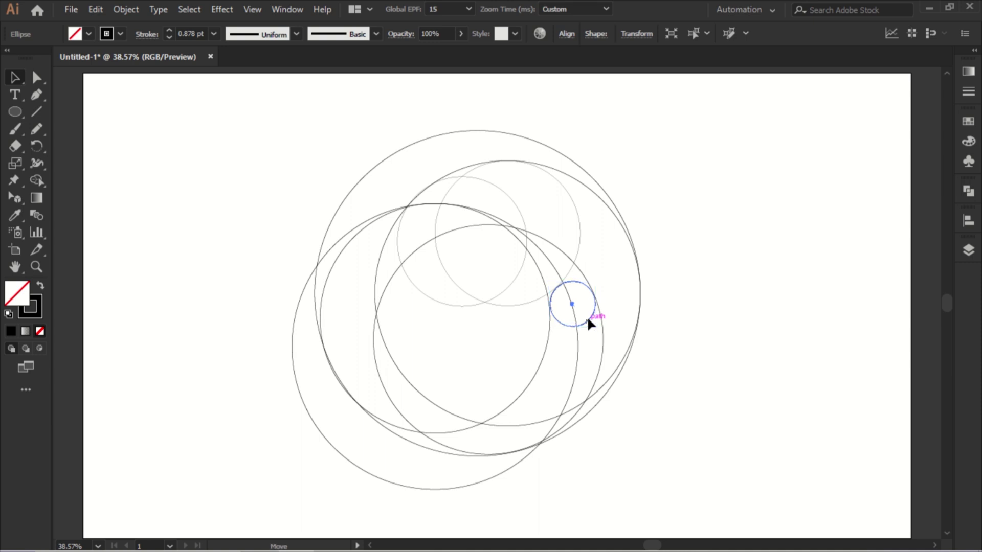
pyautogui.click(673, 340)
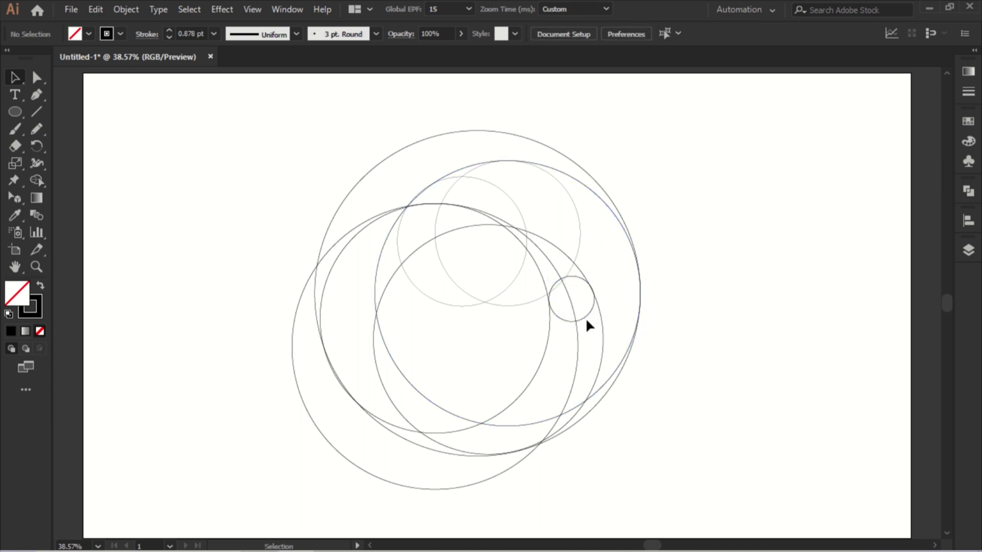
pyautogui.click(585, 318)
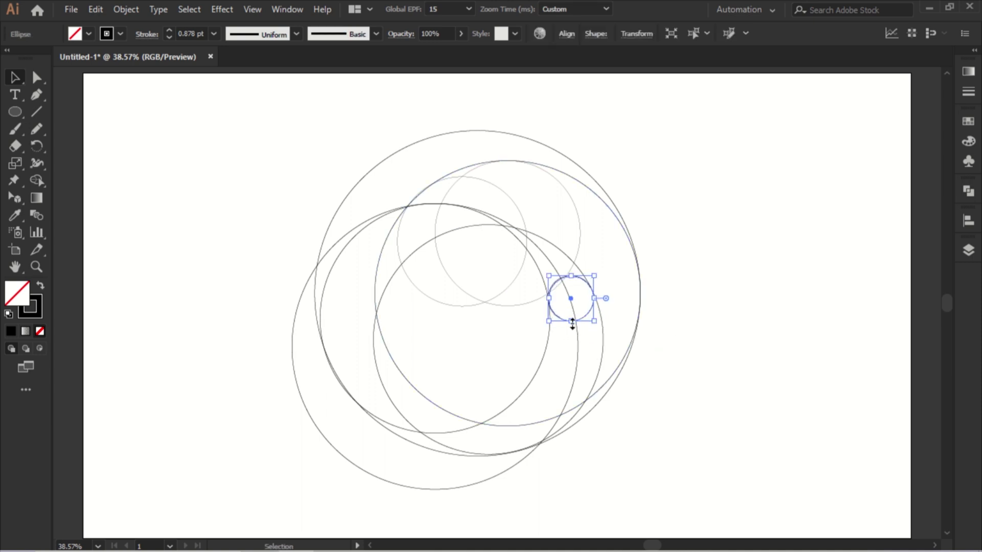
pyautogui.moveTo(572, 322); pyautogui.dragTo(572, 335)
pyautogui.click(699, 337)
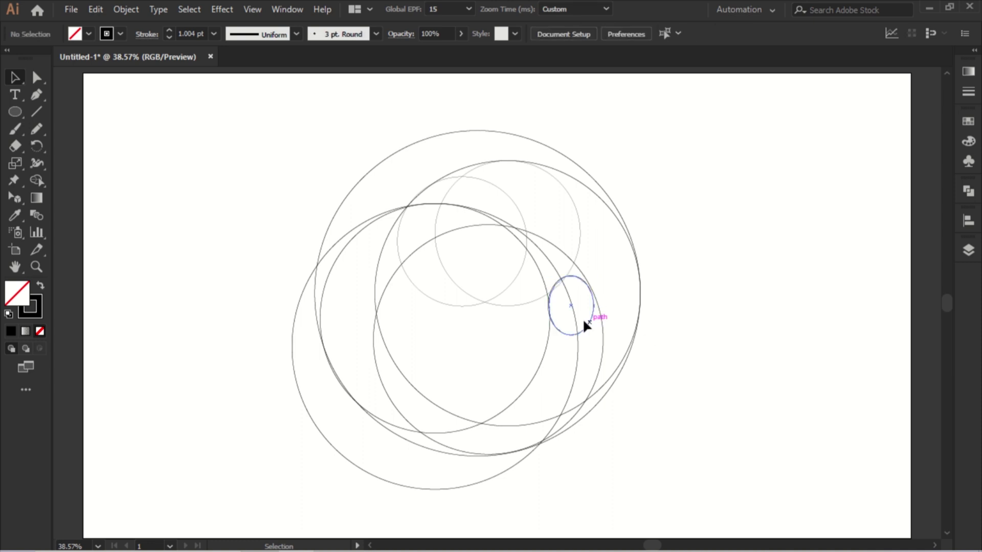
pyautogui.hotkey('ctrl', 'z')
pyautogui.click(699, 343)
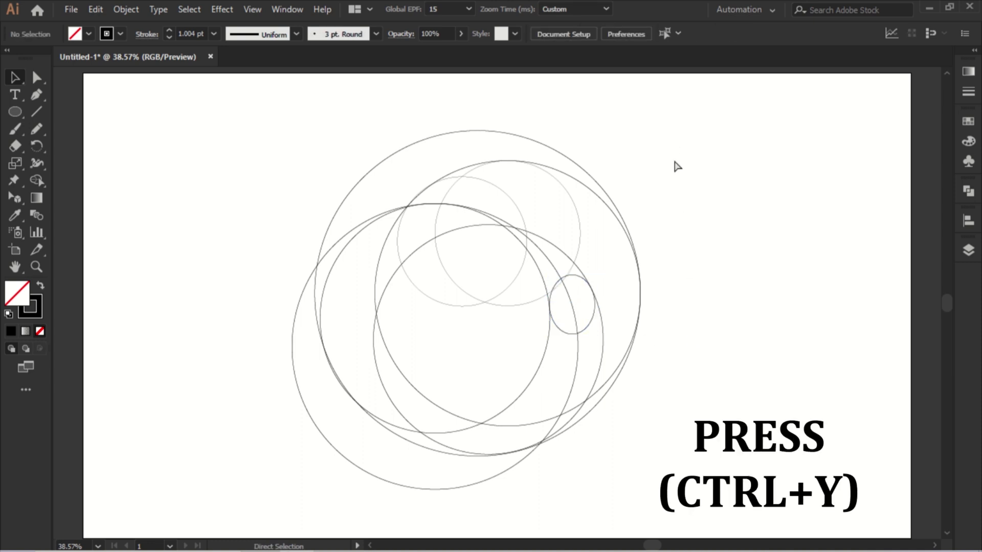
# - Switch to Outline view and slightly enlarge the lower inner circle so its bottom edge meets the outer circle
pyautogui.hotkey('ctrl', 'y')
pyautogui.scroll(5, 394, 410)
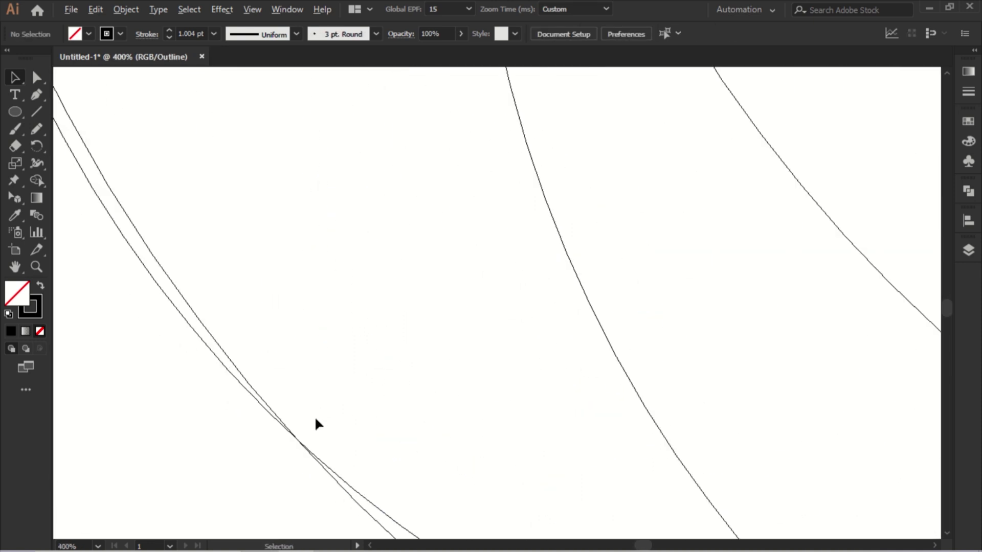
pyautogui.scroll(-5, 386, 393)
pyautogui.scroll(4, 613, 373)
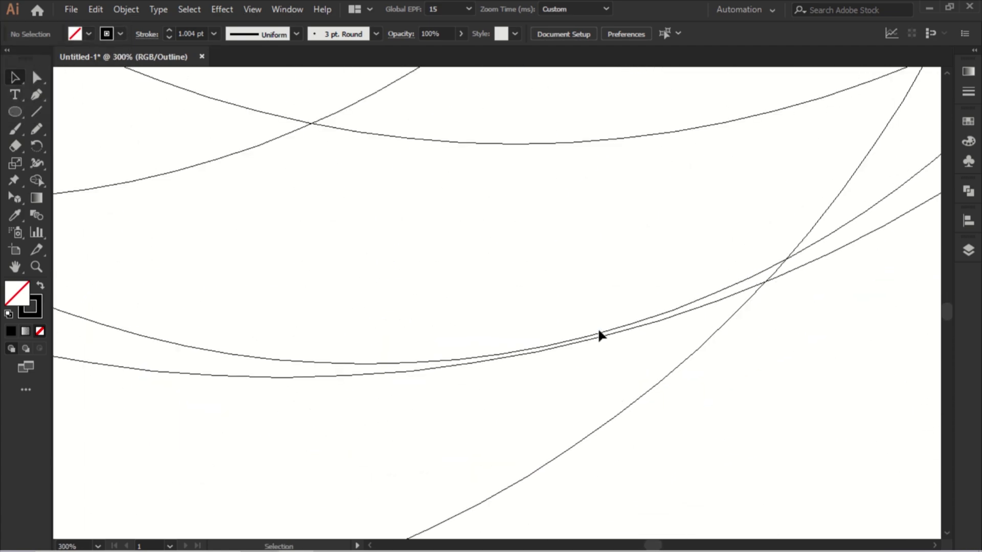
pyautogui.click(600, 335)
pyautogui.moveTo(366, 364)
pyautogui.mouseDown()
pyautogui.moveTo(363, 397)
pyautogui.moveTo(364, 368)
pyautogui.moveTo(372, 370)
pyautogui.mouseUp()
pyautogui.click(686, 240)
# - Adjust the small ellipse's size and position so its upper-right edge touches the neighbouring circle
pyautogui.scroll(-4, 686, 235)
pyautogui.scroll(6, 608, 307)
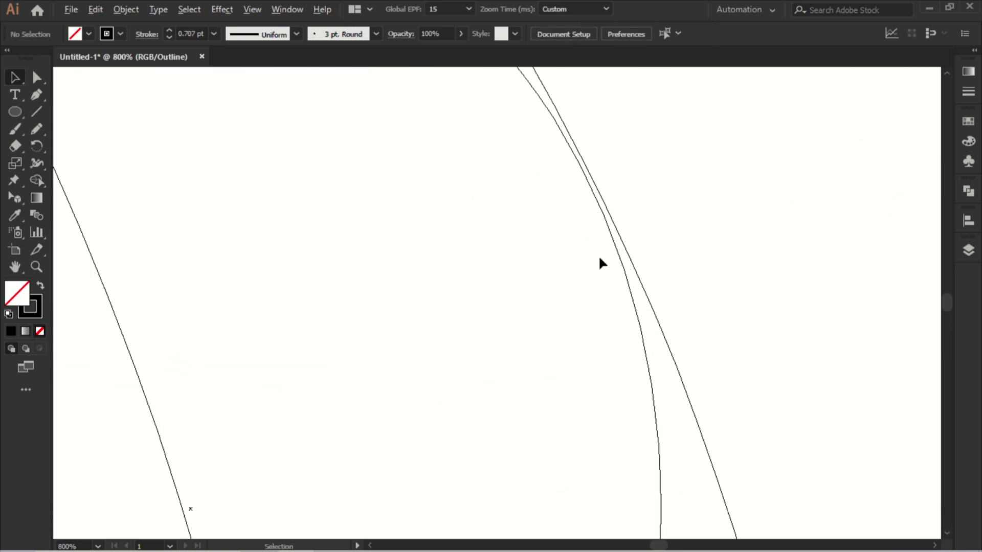
pyautogui.click(599, 264)
pyautogui.moveTo(704, 247); pyautogui.dragTo(705, 246)
pyautogui.moveTo(705, 247); pyautogui.dragTo(706, 171)
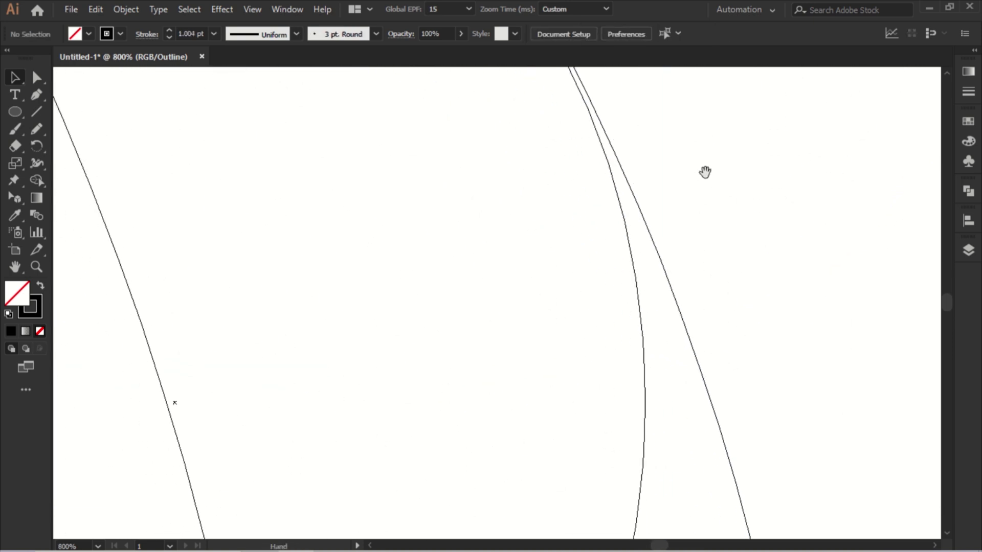
pyautogui.click(642, 314)
pyautogui.moveTo(566, 277); pyautogui.dragTo(580, 350)
pyautogui.scroll(-8, 579, 350)
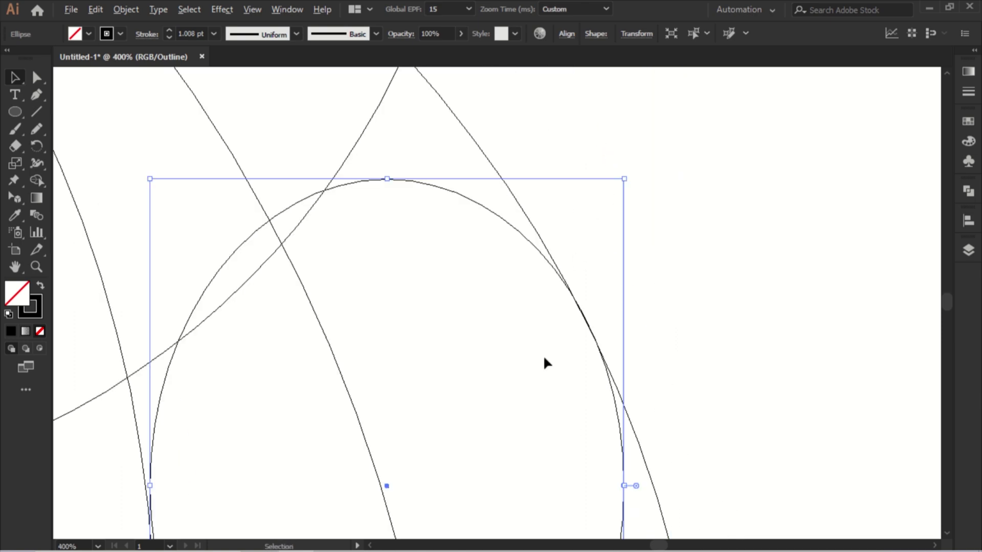
# - Fit the artboard on screen, deselect the ellipse and return to Preview mode
pyautogui.click(97, 547)
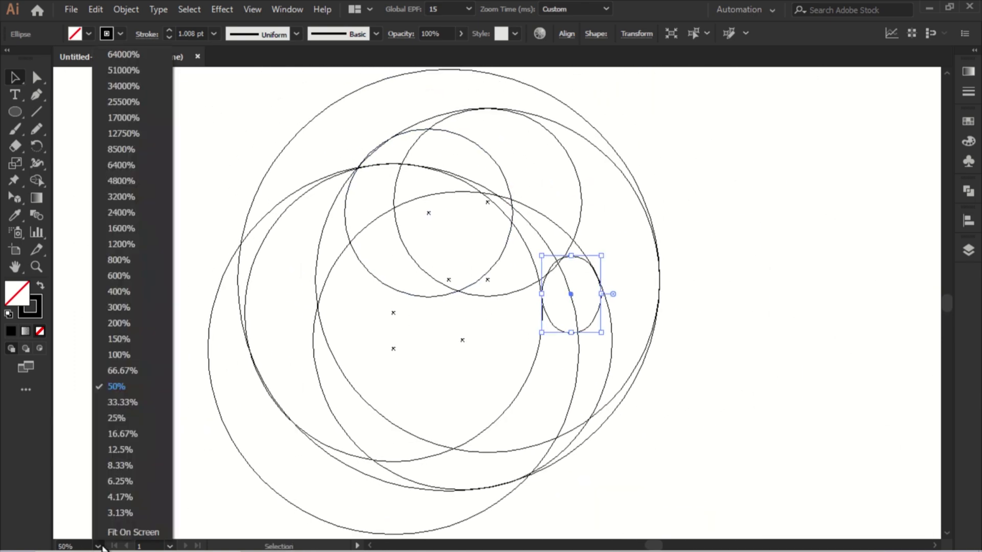
pyautogui.click(120, 528)
pyautogui.click(130, 221)
pyautogui.hotkey('ctrl', 'y')
pyautogui.scroll(1, 158, 233)
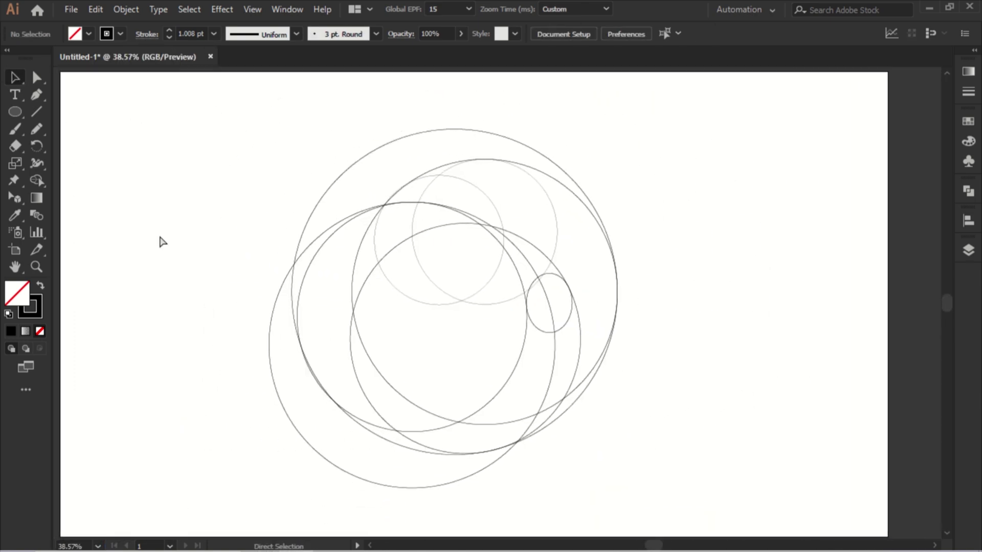
# - Select all the circles and the ellipse for the Shape Builder tool and set a dark navy fill with no stroke
pyautogui.moveTo(790, 138); pyautogui.dragTo(264, 486)
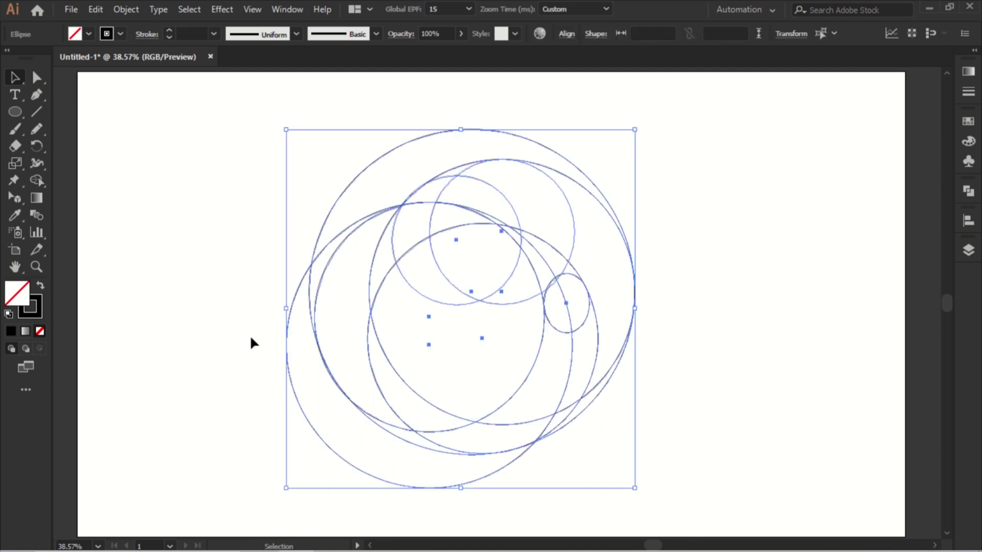
pyautogui.click(39, 180)
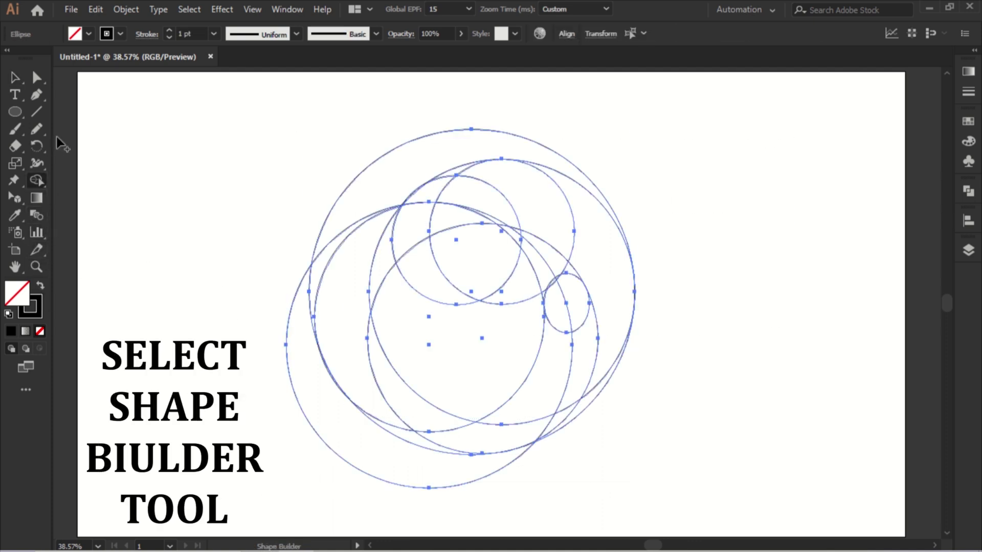
pyautogui.click(39, 285)
pyautogui.click(88, 34)
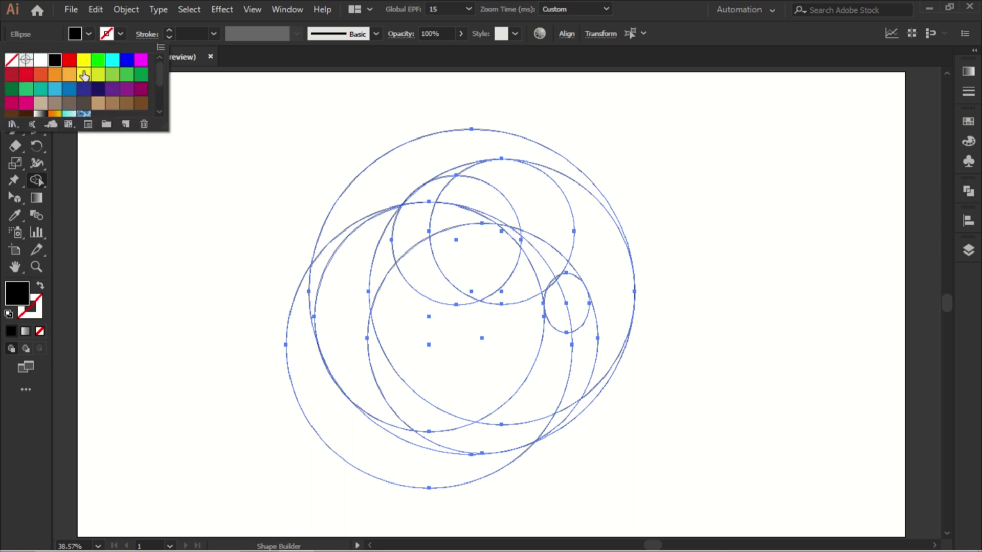
pyautogui.click(107, 93)
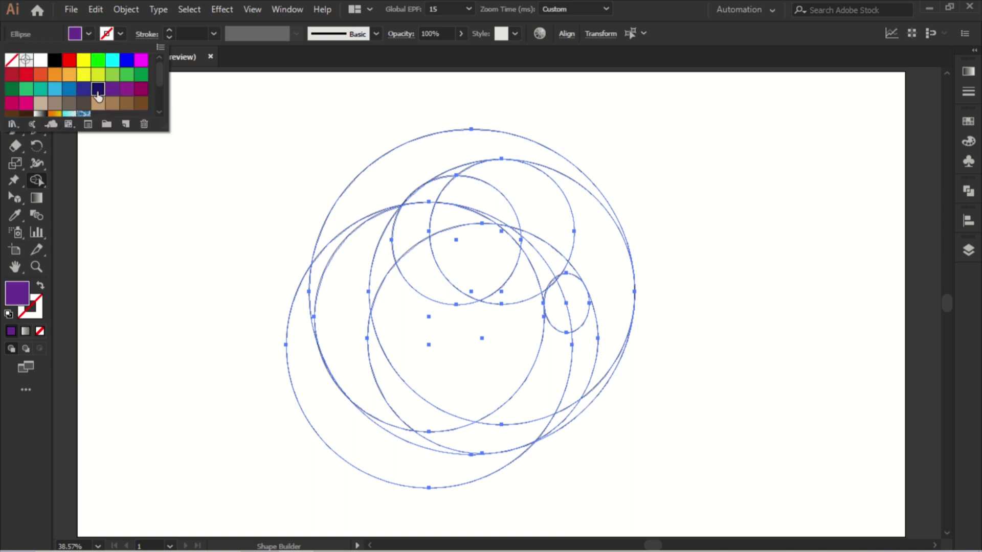
pyautogui.click(98, 89)
pyautogui.click(265, 100)
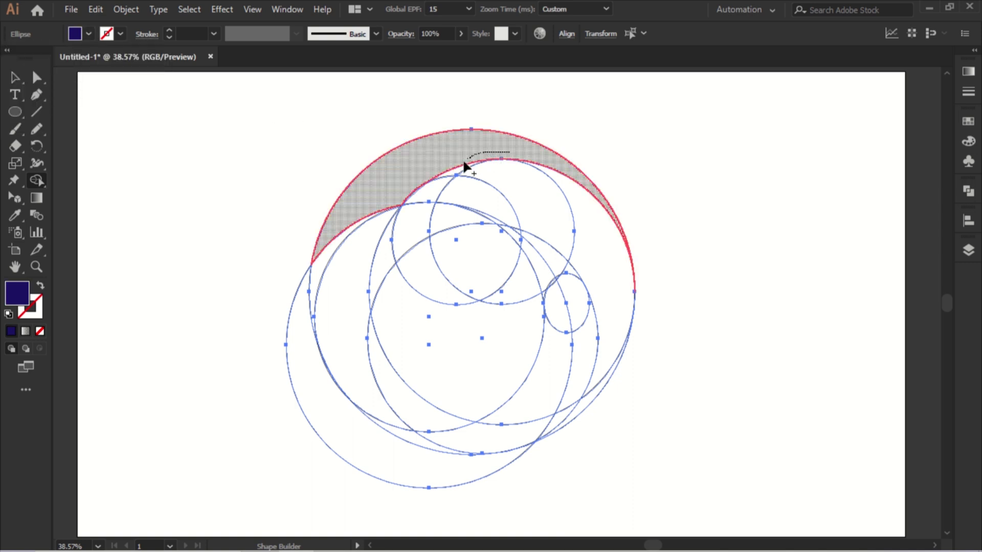
# - Merge the upper crescent and the large inner circle regions into one navy shape with Shape Builder
pyautogui.click(432, 171)
pyautogui.moveTo(397, 176)
pyautogui.mouseDown()
pyautogui.moveTo(384, 239)
pyautogui.moveTo(420, 254)
pyautogui.moveTo(453, 217)
pyautogui.mouseUp()
pyautogui.moveTo(511, 284)
pyautogui.mouseDown()
pyautogui.moveTo(490, 359)
pyautogui.moveTo(370, 376)
pyautogui.moveTo(419, 296)
pyautogui.moveTo(499, 291)
pyautogui.mouseUp()
# - Inspect the merged navy shape's edges up close, near the small ellipse and along the lower curve
pyautogui.scroll(2, 499, 290)
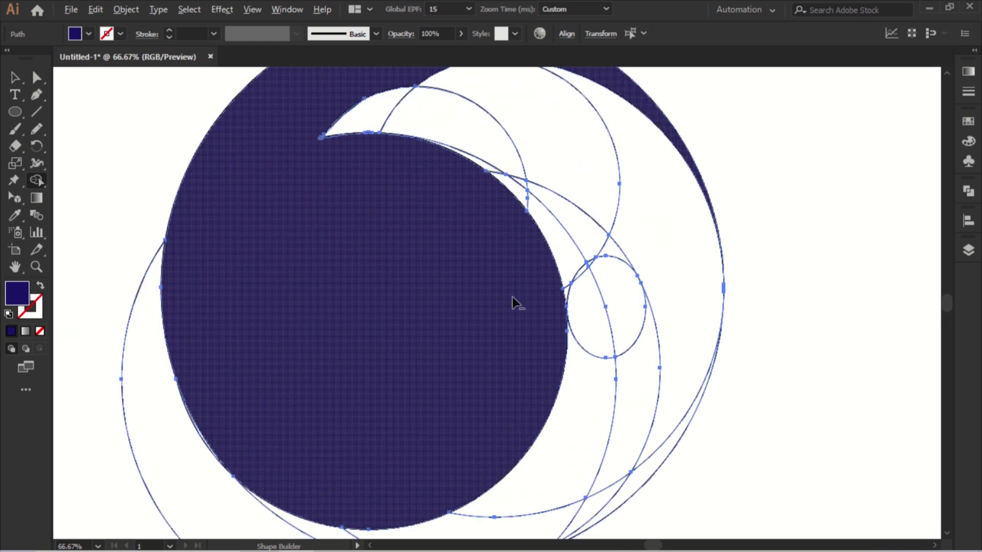
pyautogui.scroll(4, 521, 290)
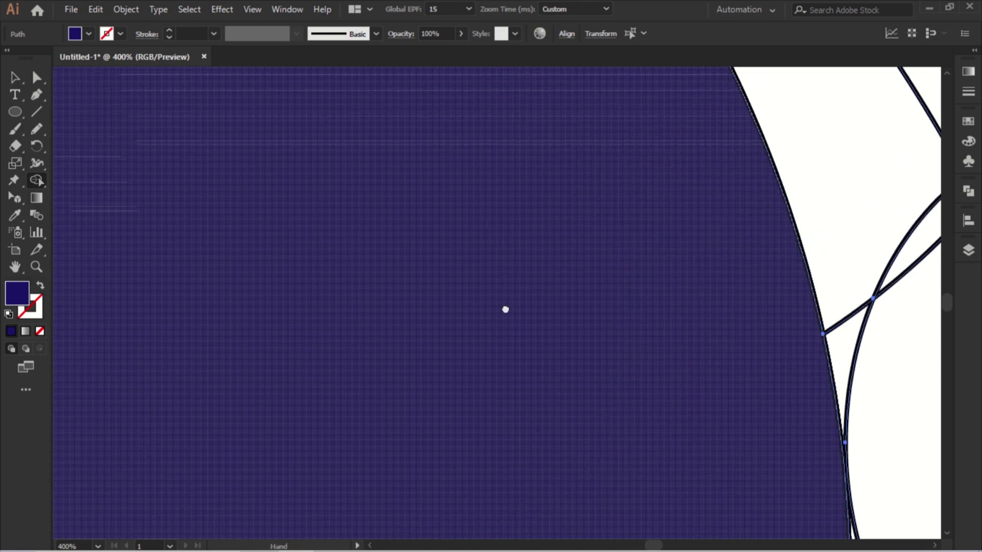
pyautogui.scroll(-3, 504, 307)
pyautogui.scroll(-10, 489, 332)
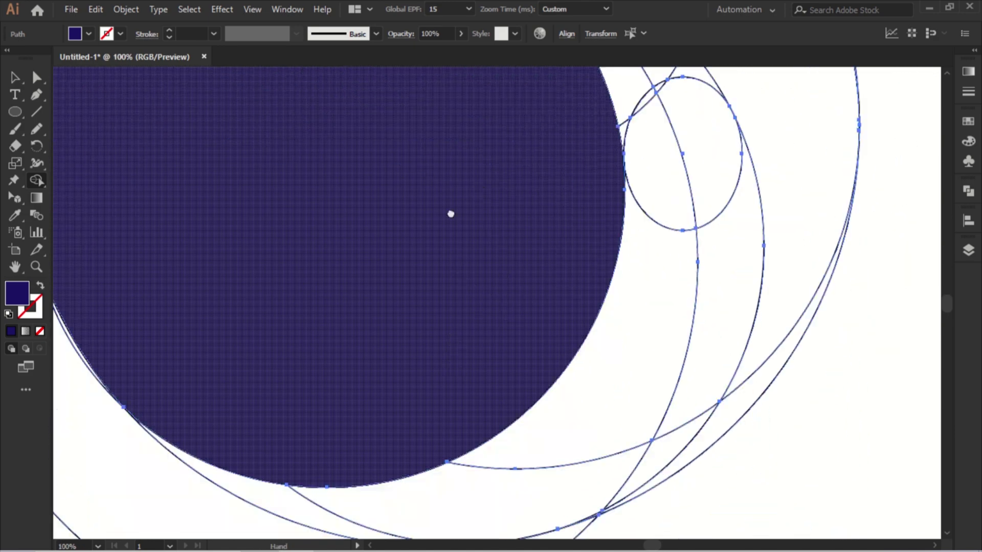
pyautogui.scroll(-1, 432, 232)
pyautogui.scroll(-1, 431, 238)
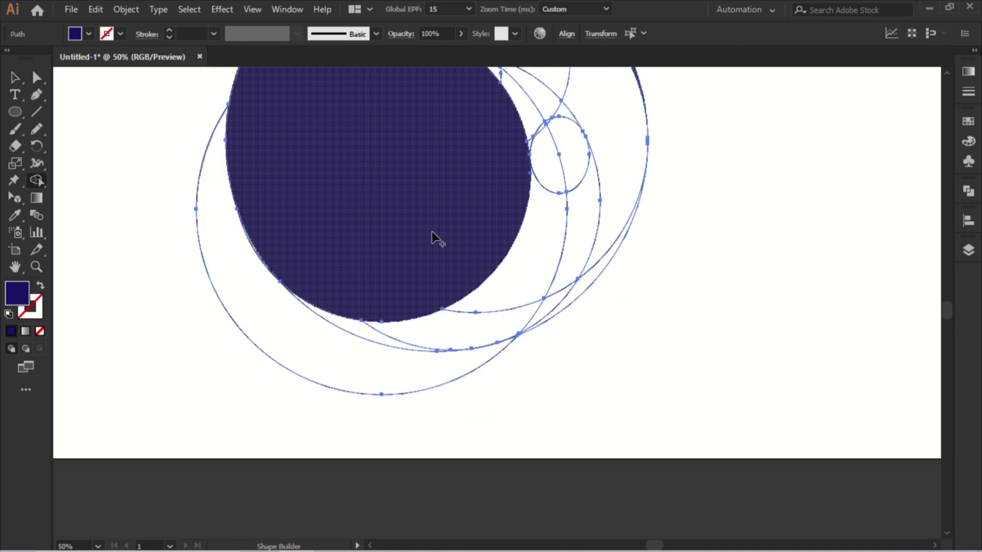
pyautogui.click(97, 546)
pyautogui.click(101, 536)
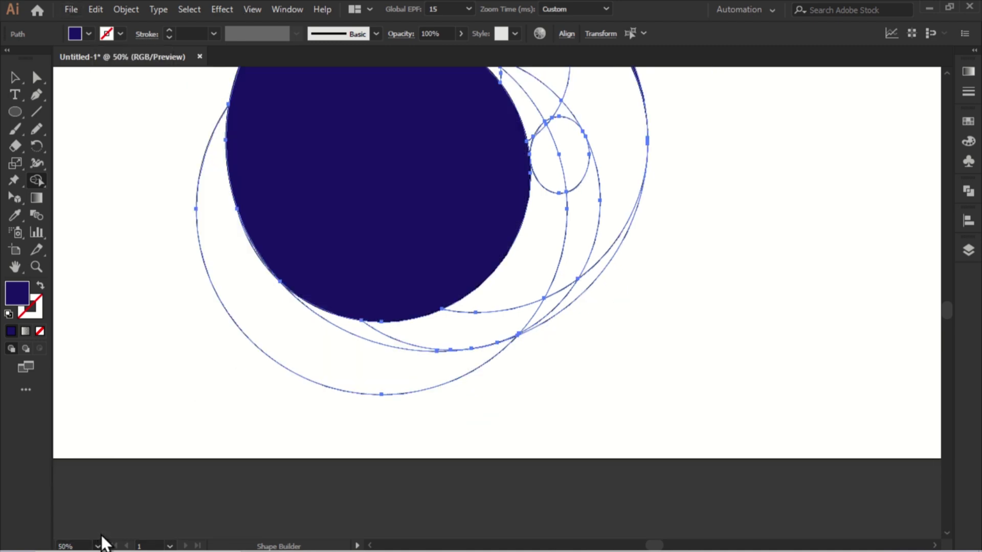
# - Set the fill to white and merge the regions forming the bird's head, neck and outer right crescent with Shape Builder
pyautogui.click(89, 34)
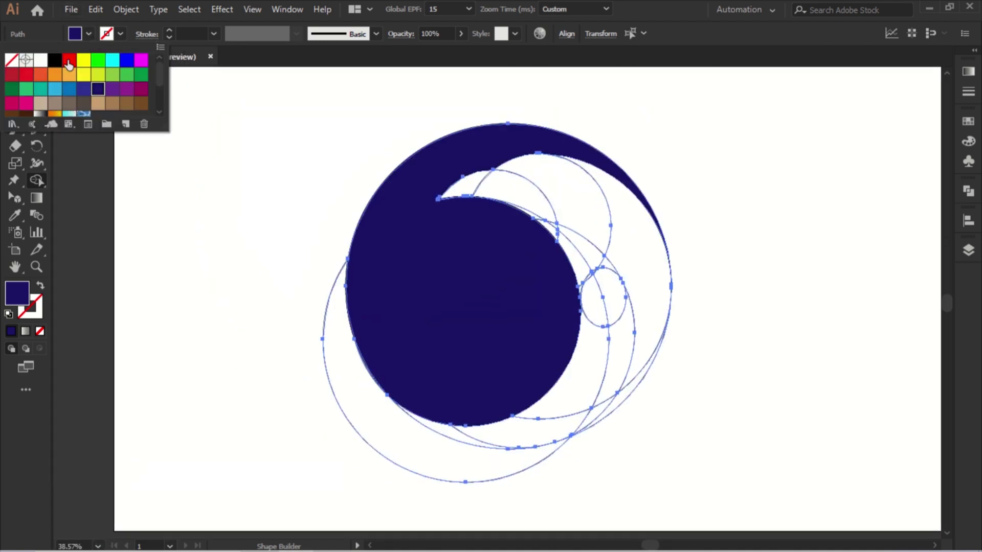
pyautogui.click(40, 60)
pyautogui.click(273, 209)
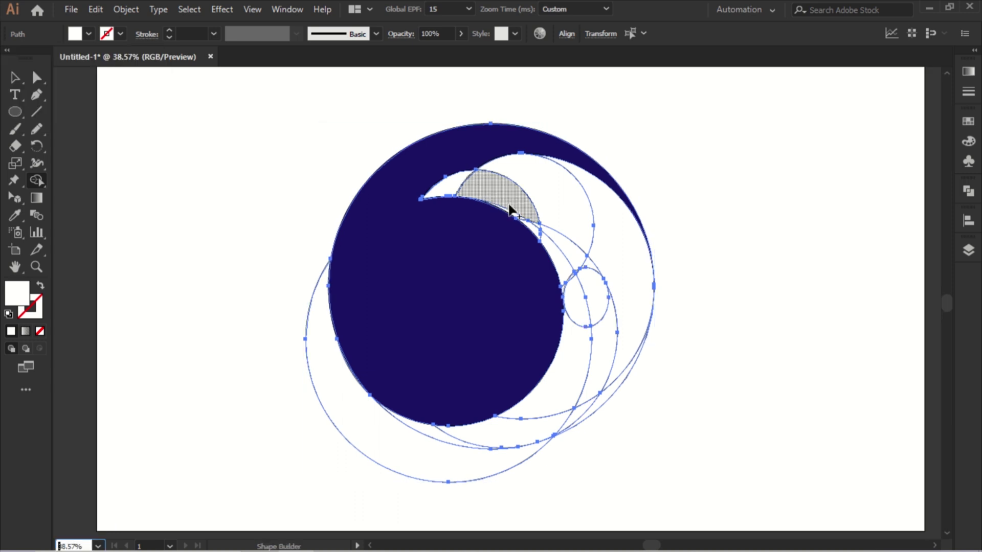
pyautogui.moveTo(463, 187)
pyautogui.mouseDown()
pyautogui.moveTo(538, 184)
pyautogui.moveTo(590, 203)
pyautogui.moveTo(606, 259)
pyautogui.mouseUp()
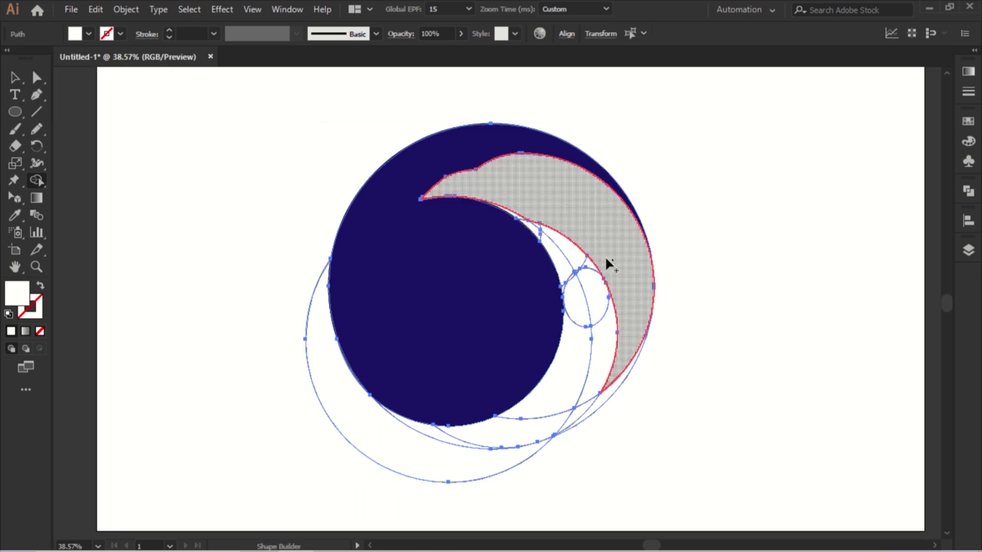
pyautogui.moveTo(539, 233)
pyautogui.mouseDown()
pyautogui.moveTo(517, 219)
pyautogui.moveTo(548, 251)
pyautogui.mouseUp()
pyautogui.moveTo(576, 298)
pyautogui.mouseDown()
pyautogui.moveTo(599, 335)
pyautogui.moveTo(579, 404)
pyautogui.moveTo(540, 425)
pyautogui.moveTo(443, 439)
pyautogui.moveTo(555, 419)
pyautogui.moveTo(619, 368)
pyautogui.mouseUp()
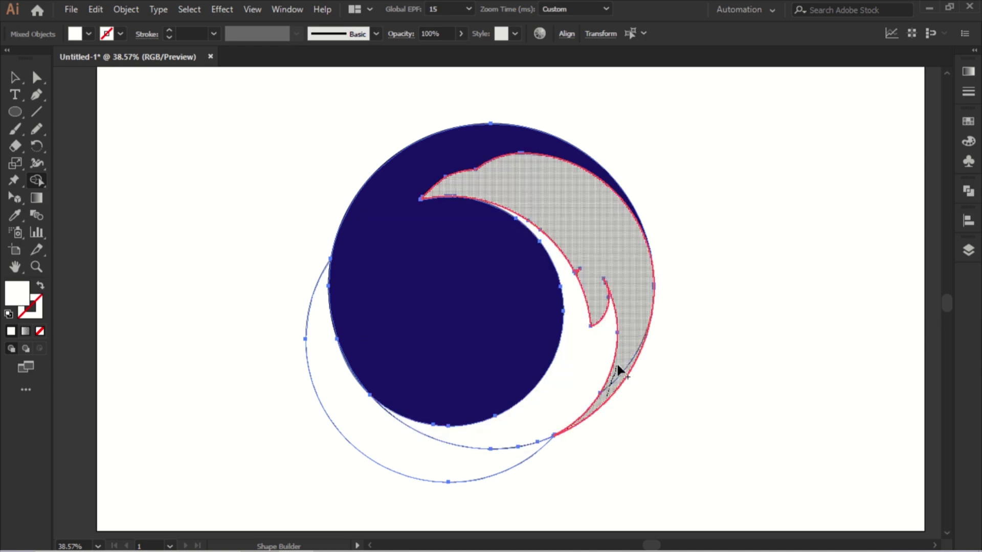
# - Merge the small leftover slivers around the beak tip and its lower edge into the white head shape
pyautogui.scroll(5, 595, 336)
pyautogui.moveTo(607, 194); pyautogui.dragTo(478, 259)
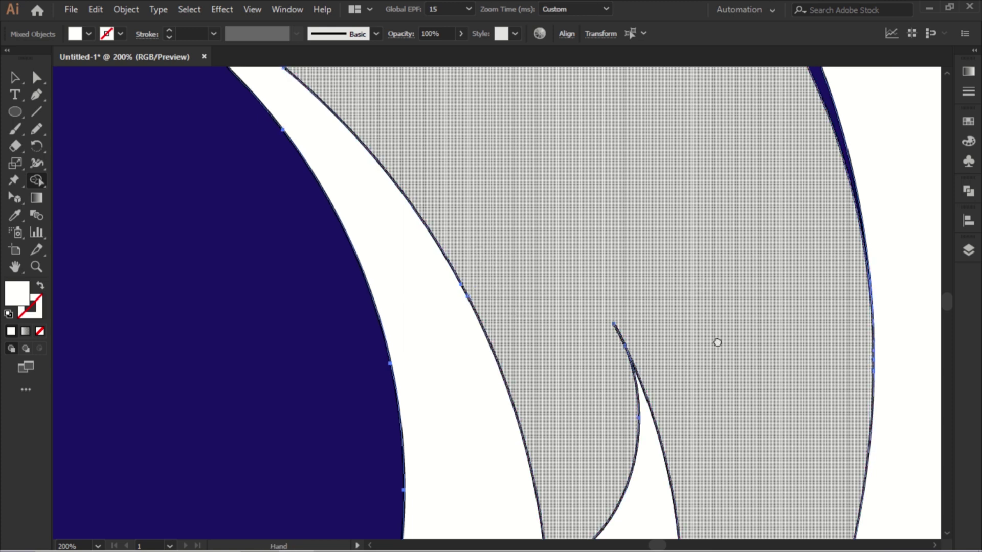
pyautogui.moveTo(716, 342); pyautogui.dragTo(182, 209)
pyautogui.click(169, 214)
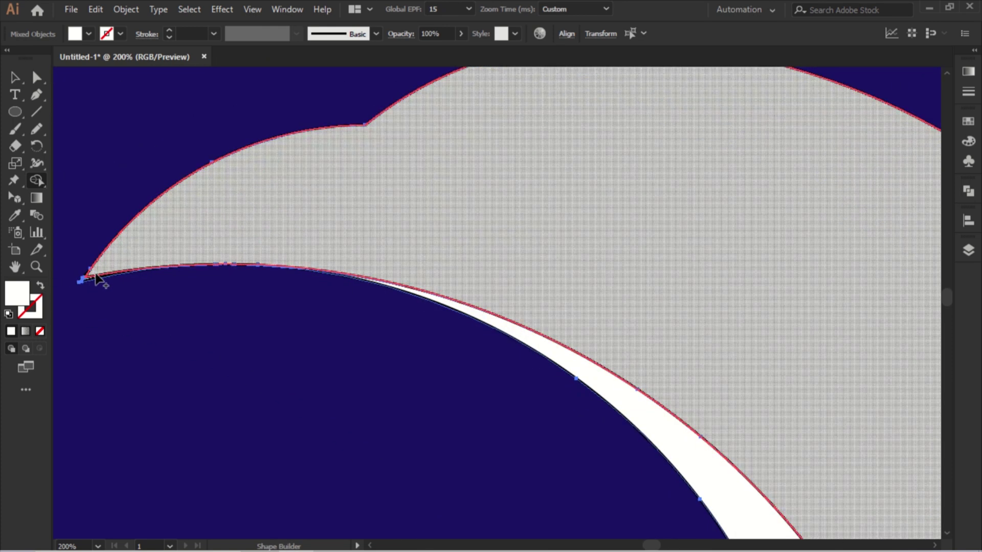
pyautogui.moveTo(389, 277); pyautogui.dragTo(526, 219)
pyautogui.scroll(-2, 837, 415)
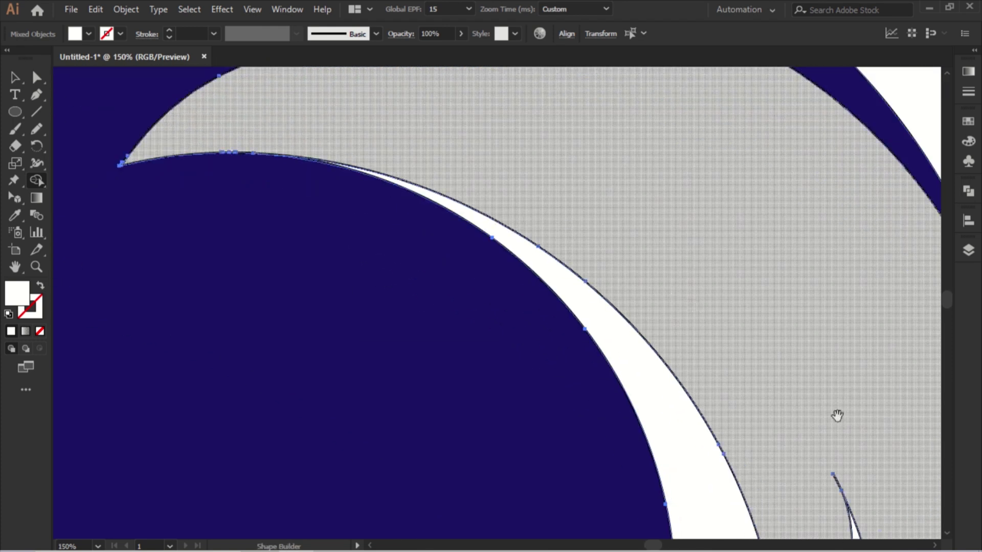
pyautogui.moveTo(838, 414); pyautogui.dragTo(642, 218)
# - Remove the leftover part of the large lower circle that extends outside the logo
pyautogui.moveTo(220, 389); pyautogui.dragTo(660, 377)
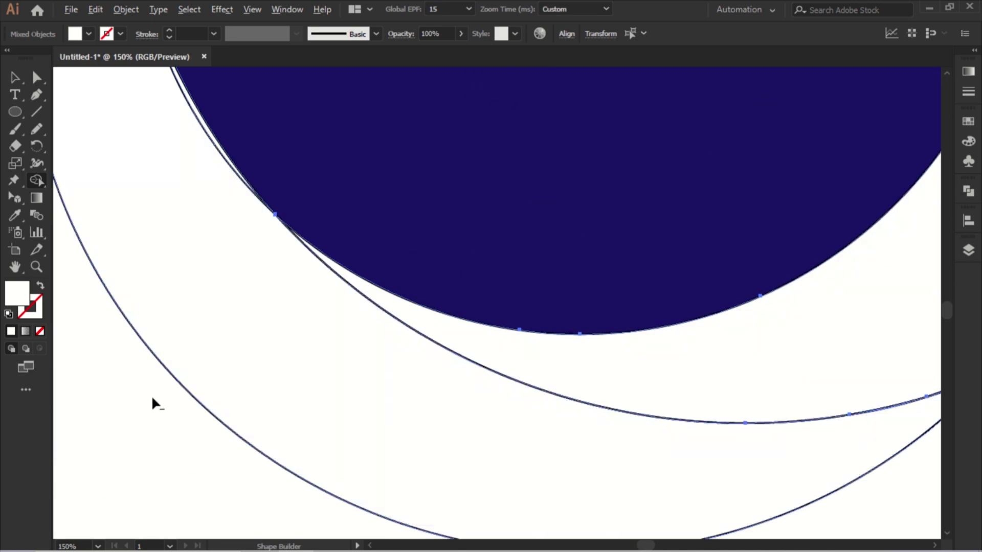
pyautogui.click(96, 545)
pyautogui.click(102, 295)
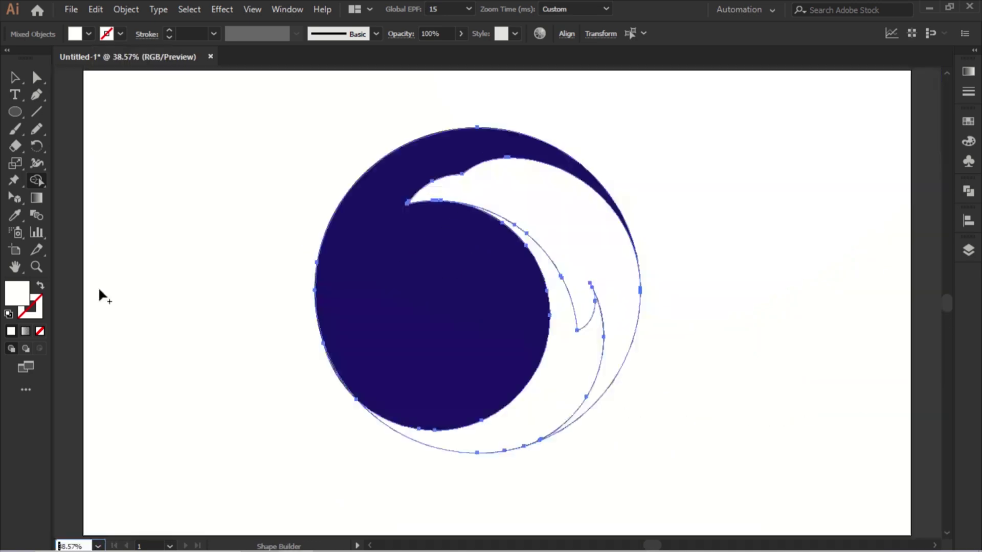
# - Select the whole artwork, remove the stroke from every shape and deselect it
pyautogui.click(16, 78)
pyautogui.click(223, 106)
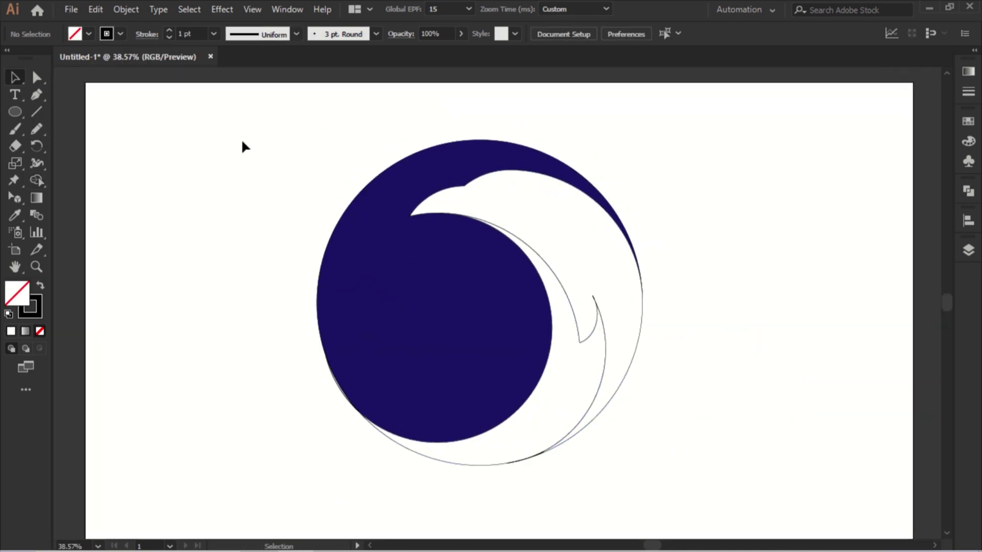
pyautogui.press('a')
pyautogui.moveTo(705, 132); pyautogui.dragTo(190, 496)
pyautogui.click(35, 312)
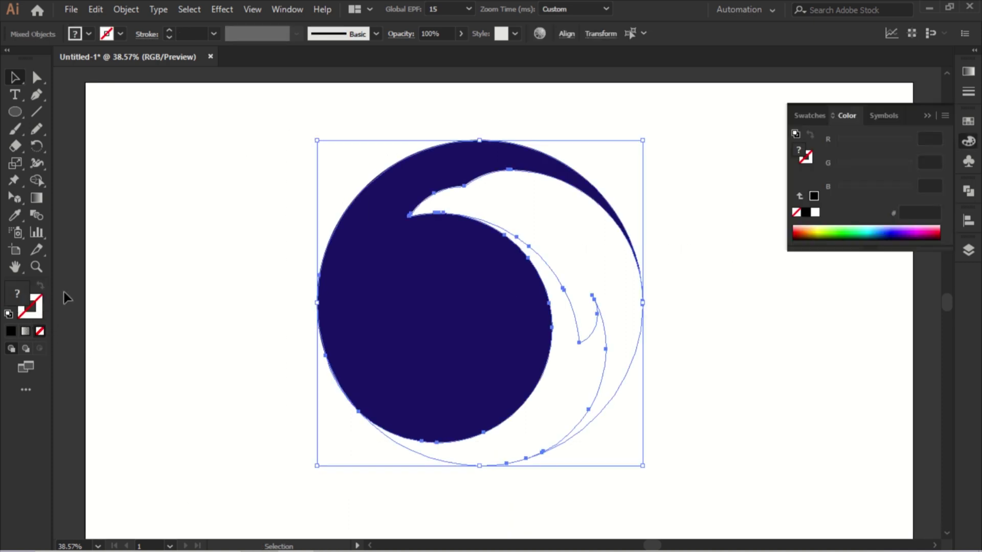
pyautogui.click(673, 222)
# - Fill the inner neck shape with a linear white-to-black gradient and set the black stop's opacity to 50%
pyautogui.click(584, 376)
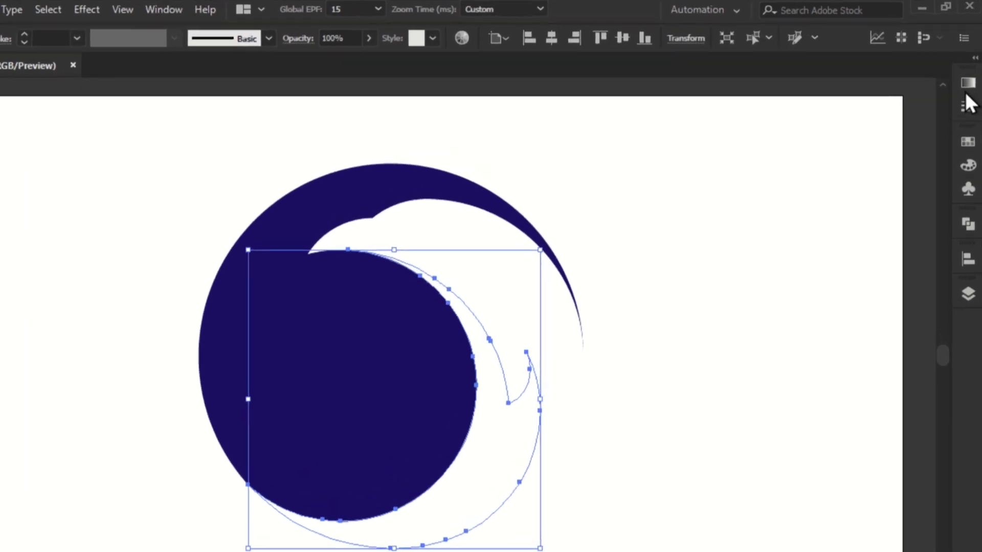
pyautogui.click(967, 90)
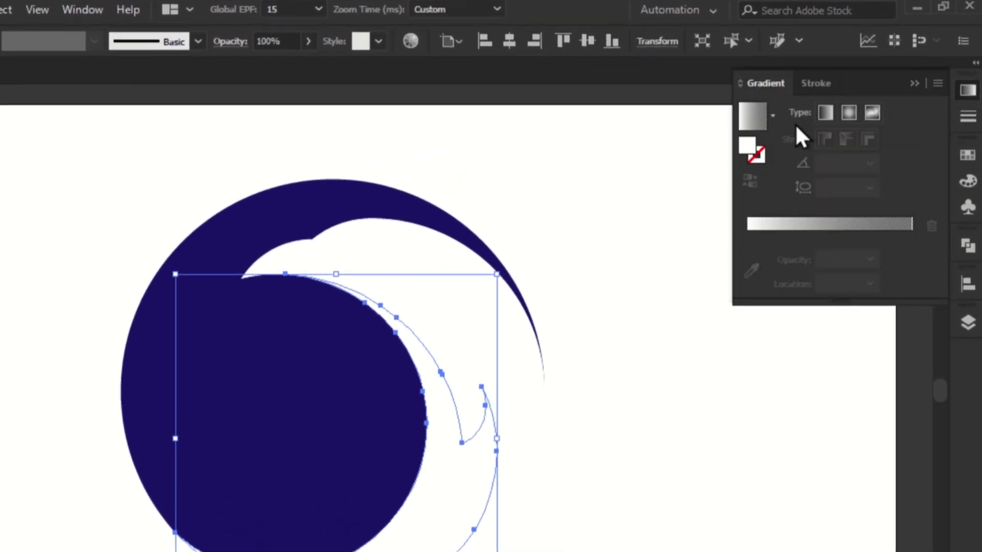
pyautogui.click(772, 116)
pyautogui.click(675, 158)
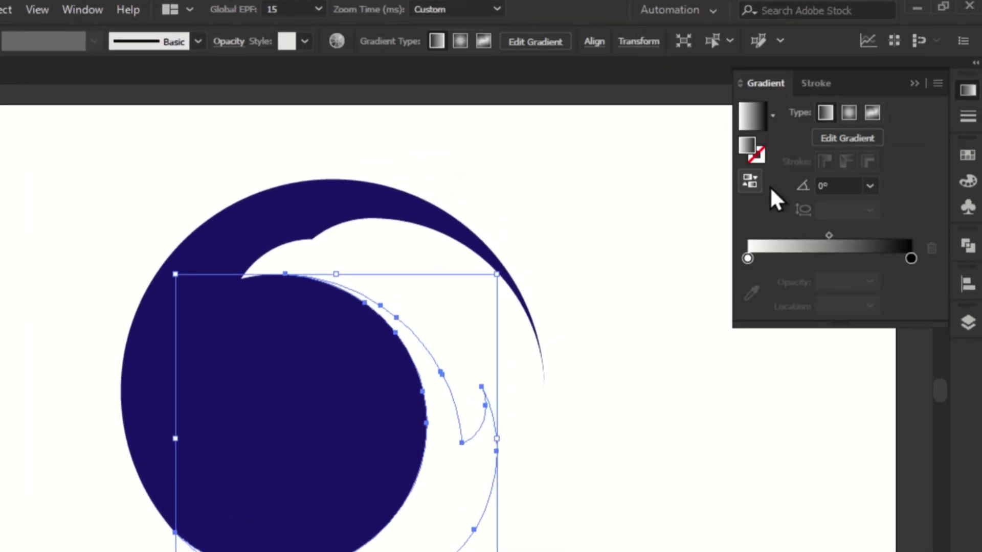
pyautogui.click(911, 259)
pyautogui.click(843, 282)
pyautogui.moveTo(844, 282); pyautogui.dragTo(772, 284)
pyautogui.write('50')
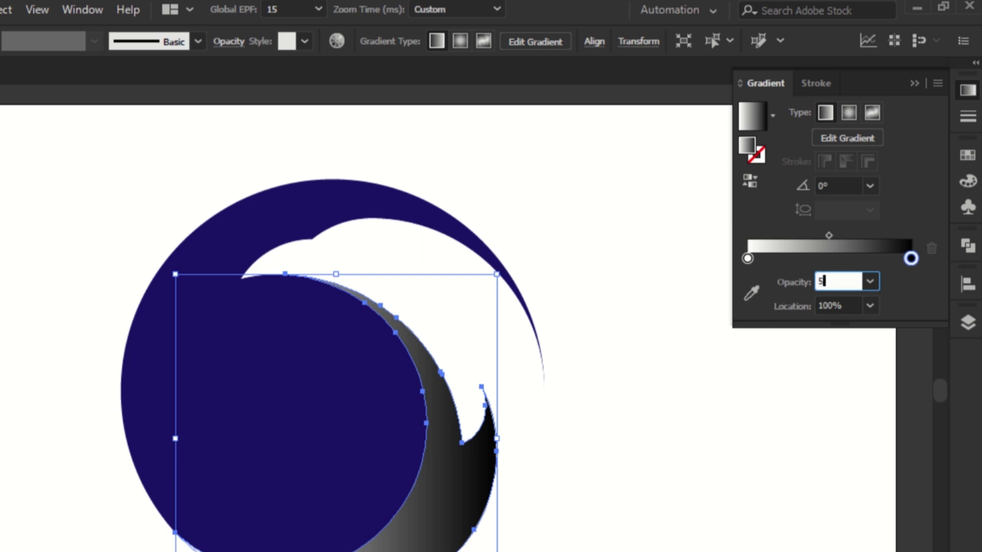
pyautogui.click(690, 232)
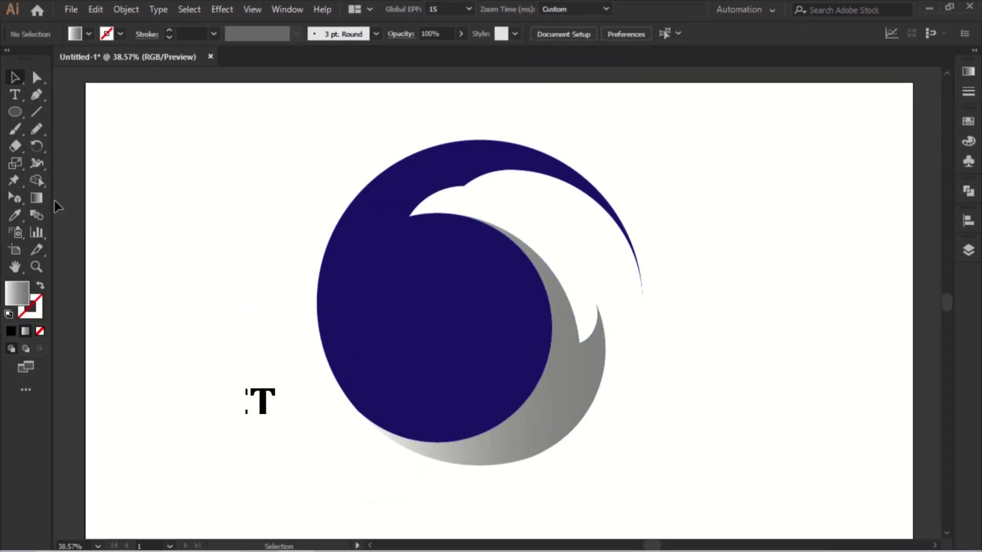
# - Redirect the neck shape's gradient steeply upward so it fades from white at the base to grey at the top
pyautogui.press('g')
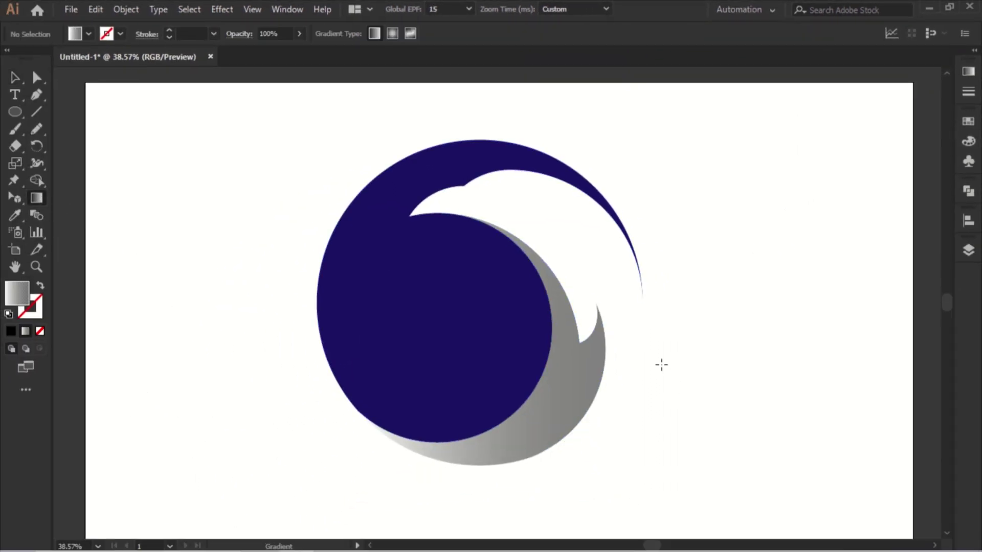
pyautogui.press('v')
pyautogui.click(532, 391)
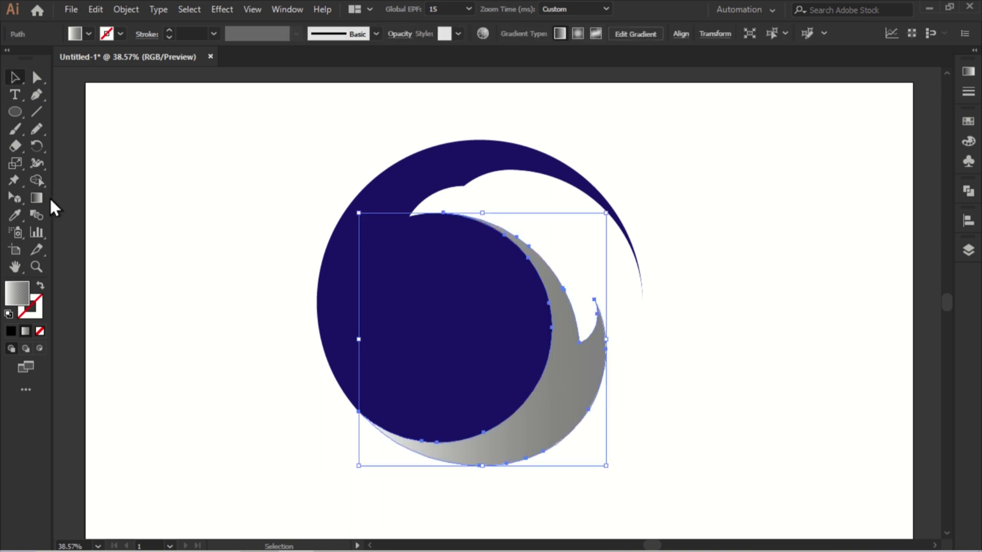
pyautogui.click(36, 198)
pyautogui.moveTo(655, 481); pyautogui.dragTo(732, 117)
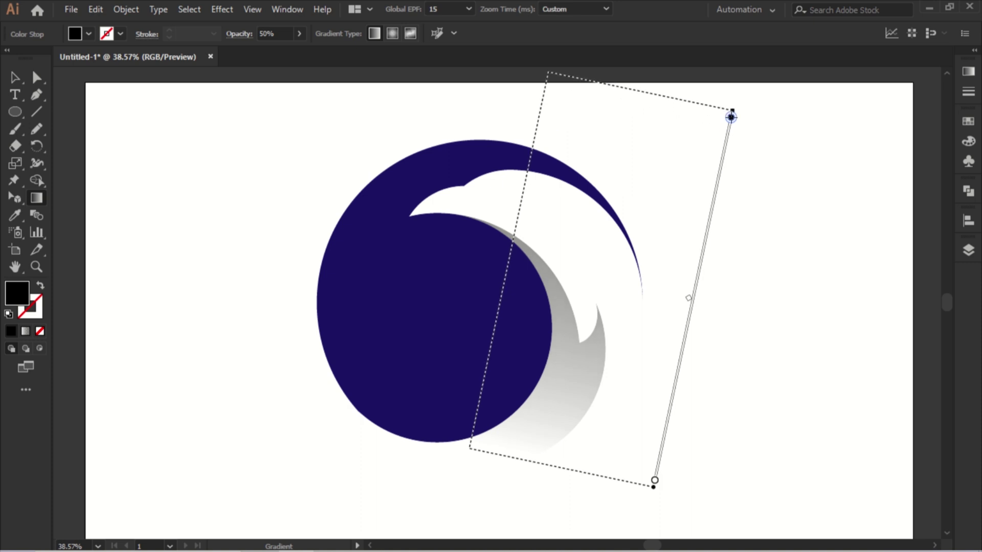
# - Draw a closed, curved leaf-like eye shape with the Pen tool in the empty area beside the logo's upper right
pyautogui.click(36, 95)
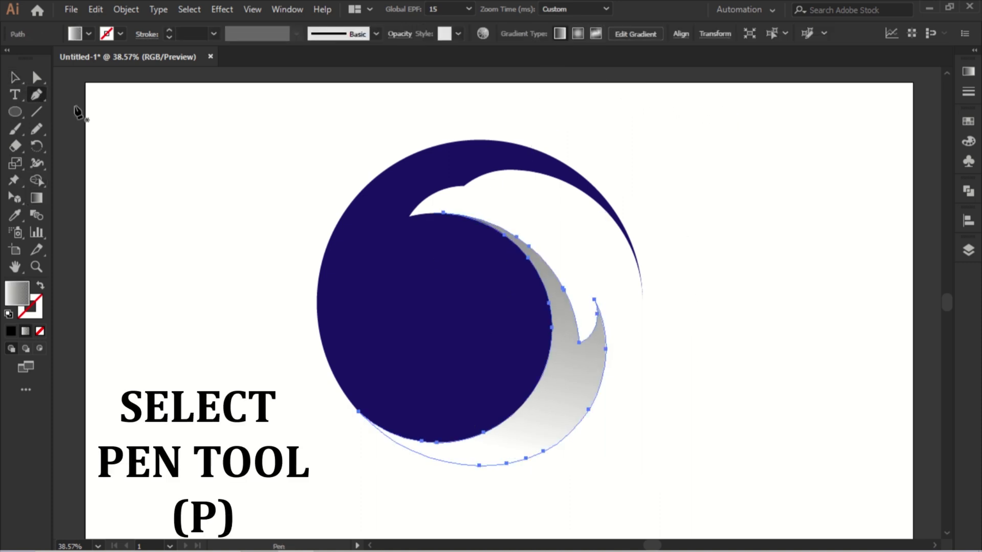
pyautogui.click(658, 170)
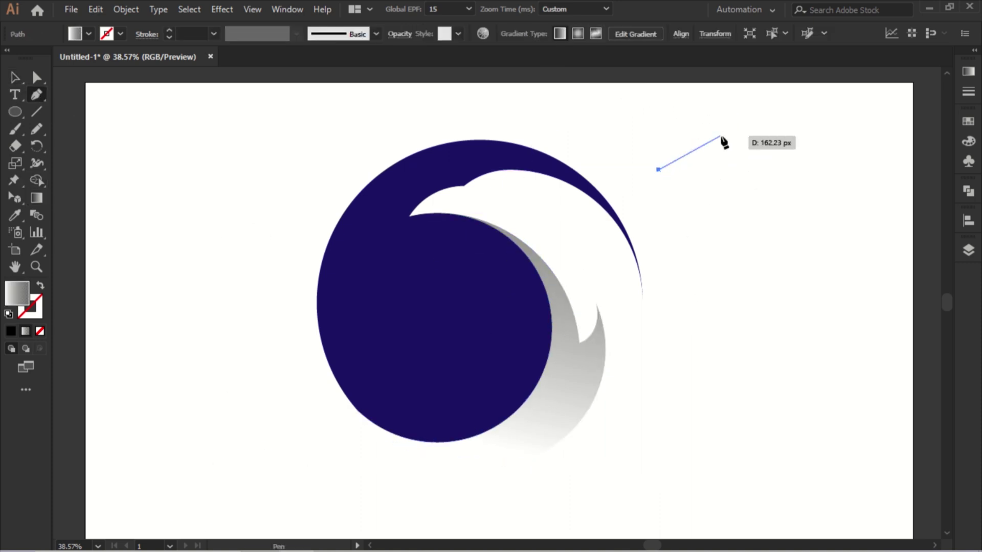
pyautogui.click(745, 147)
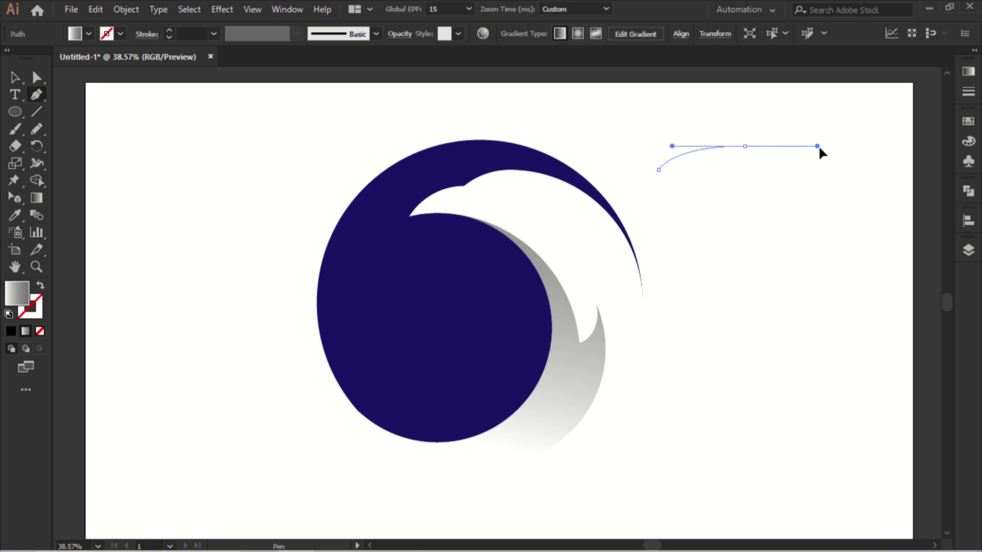
pyautogui.moveTo(823, 123); pyautogui.dragTo(756, 193)
pyautogui.moveTo(757, 189); pyautogui.dragTo(735, 188)
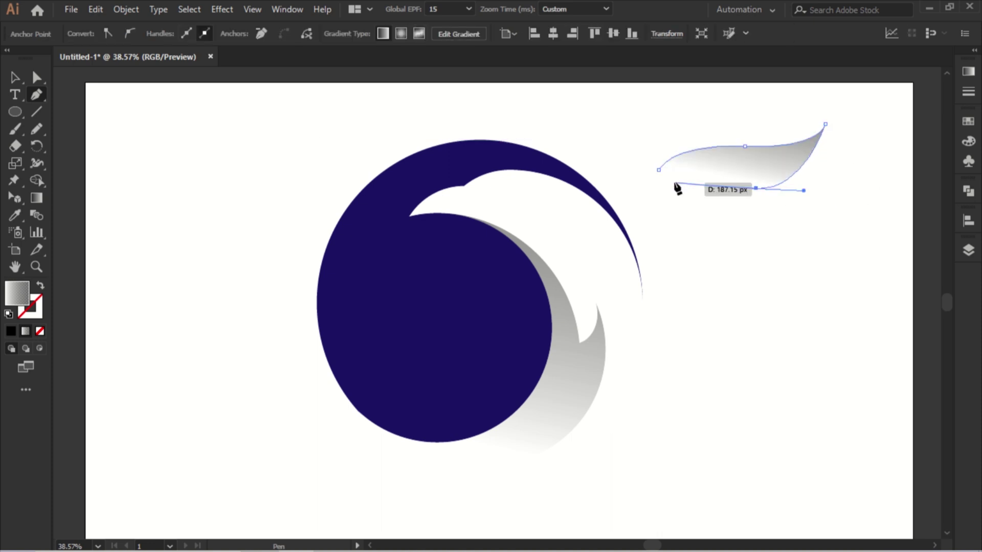
pyautogui.moveTo(662, 175); pyautogui.dragTo(619, 153)
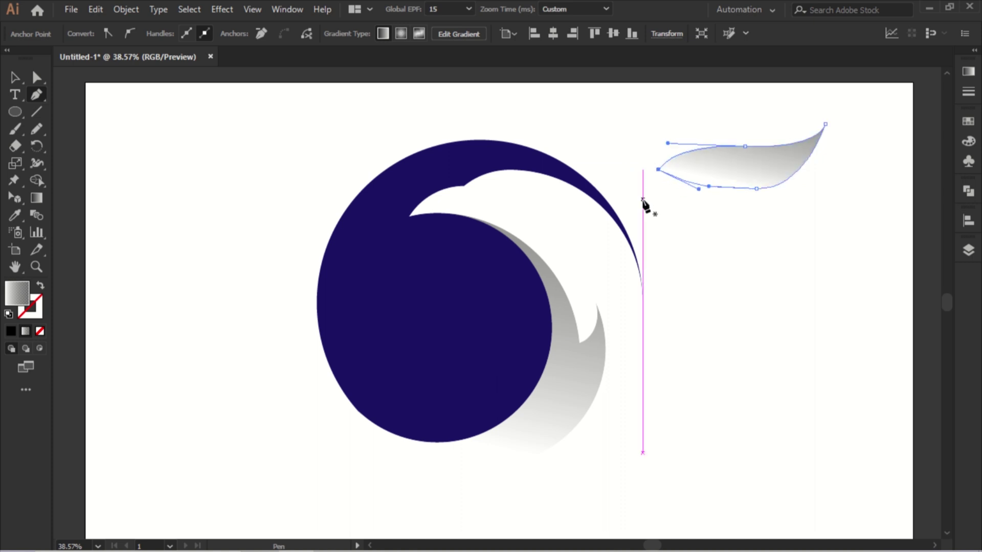
# - Fill the eye shape with the logo's navy colour using the Eyedropper
pyautogui.click(24, 81)
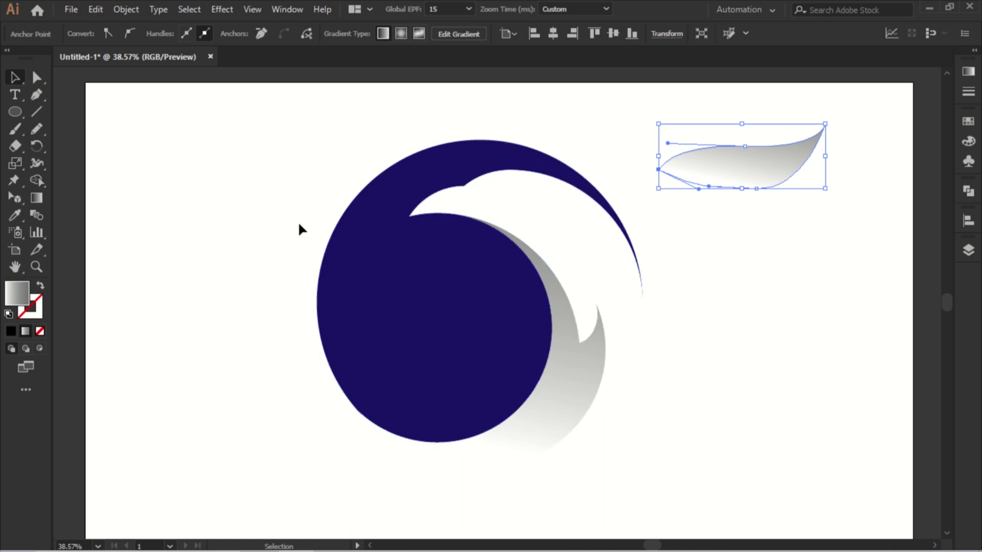
pyautogui.press('i')
pyautogui.click(368, 257)
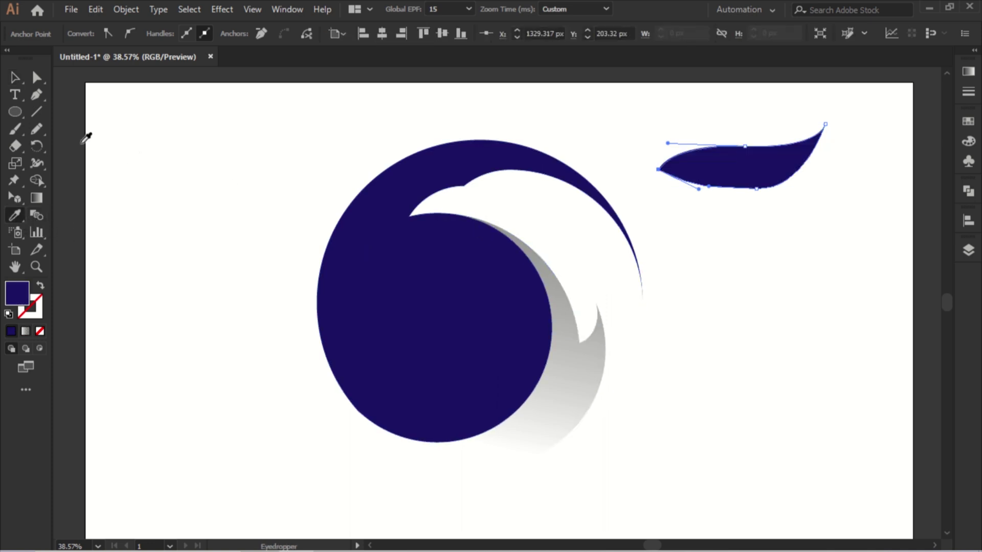
# - Shrink the eye shape, place it on the bird's head behind the beak and deselect it
pyautogui.click(13, 78)
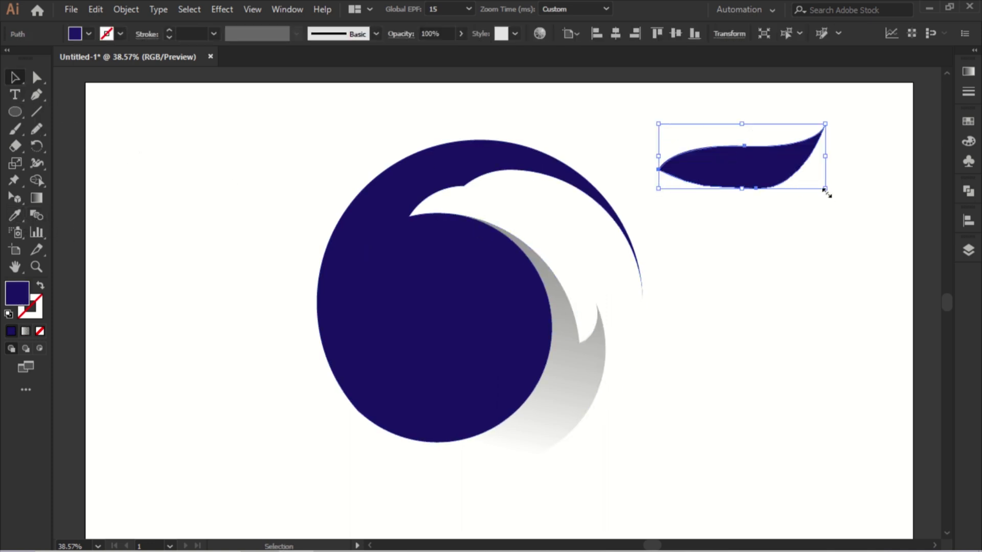
pyautogui.moveTo(825, 190); pyautogui.dragTo(521, 197)
pyautogui.click(755, 174)
pyautogui.click(512, 194)
pyautogui.click(749, 148)
# - Select all parts of the logo, group them and deselect the group
pyautogui.moveTo(677, 137); pyautogui.dragTo(297, 432)
pyautogui.rightClick(298, 433)
pyautogui.click(345, 306)
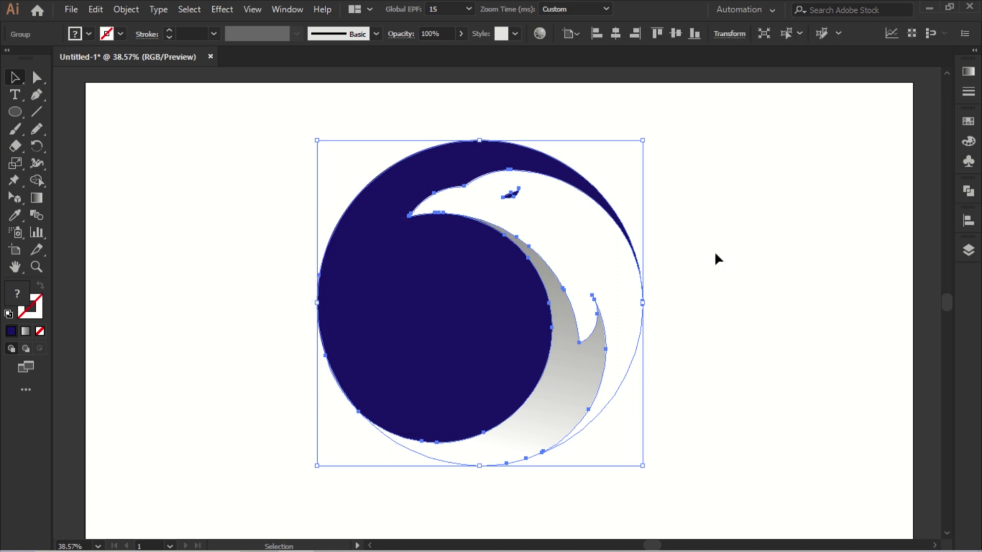
pyautogui.click(714, 258)
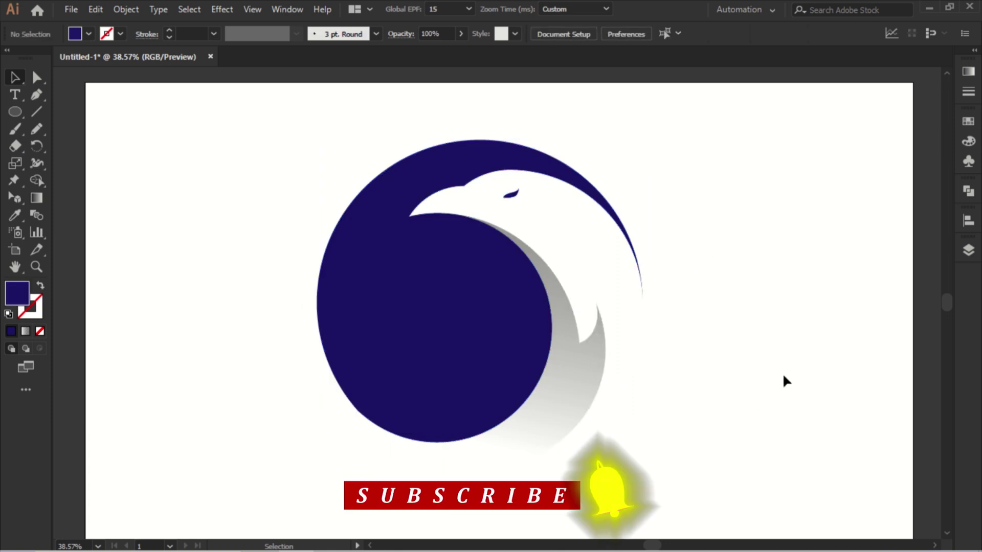